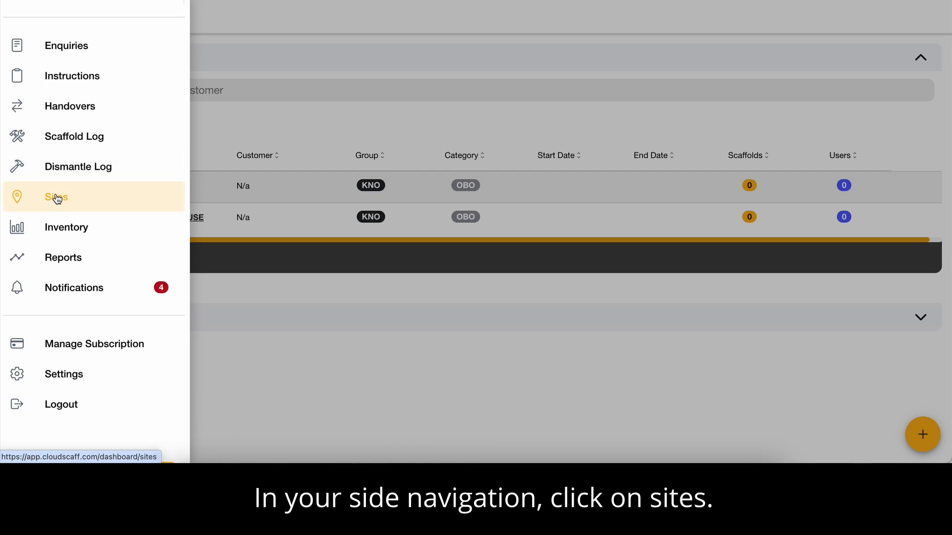
- Open the WAREHOUSE site's transfers and start a new transfer
click(57, 199)
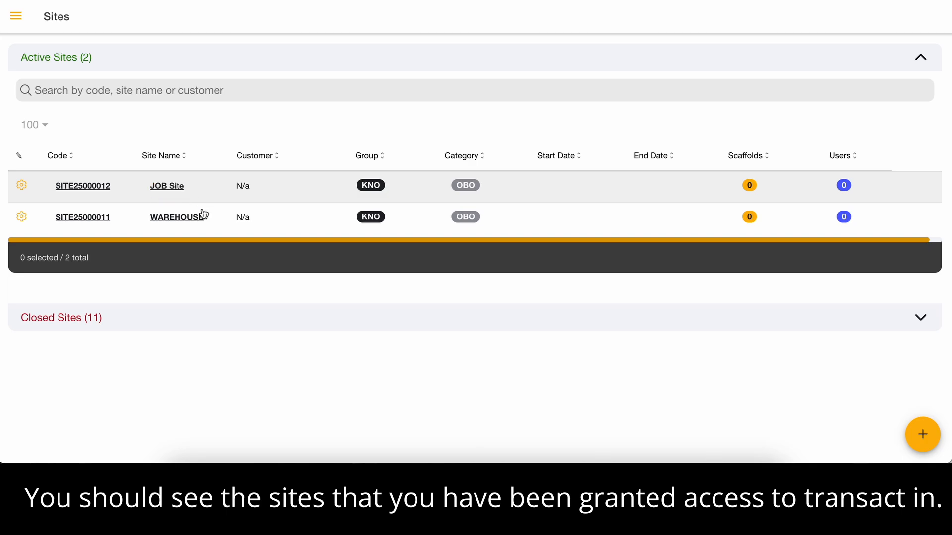
click(175, 221)
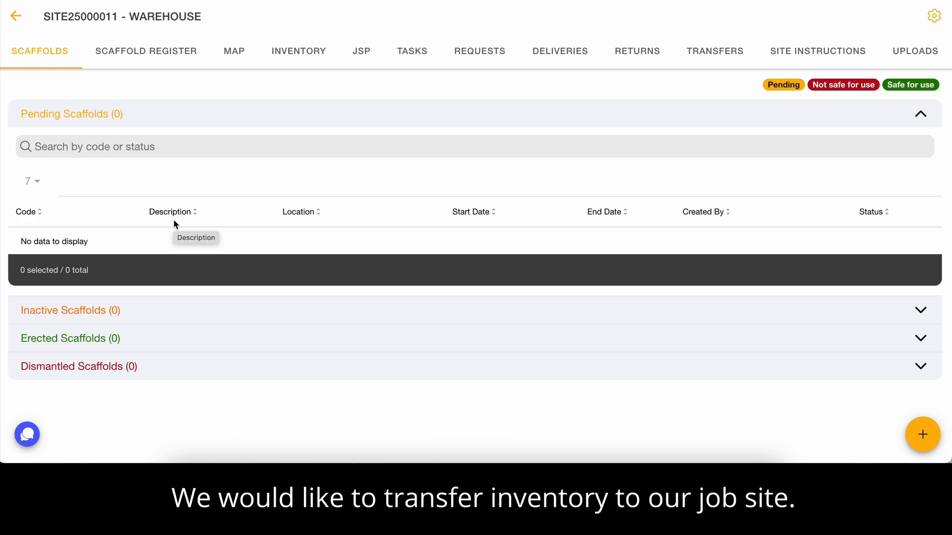
click(716, 63)
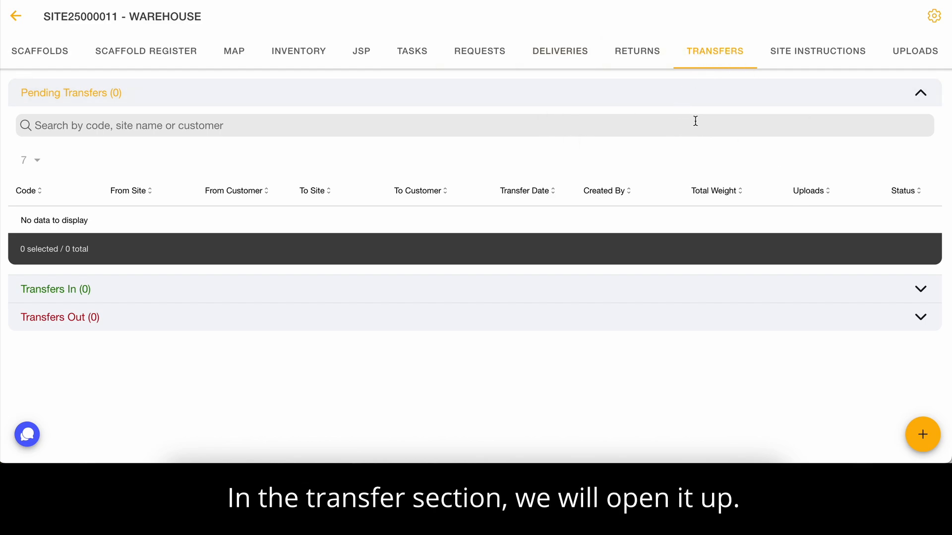
click(915, 439)
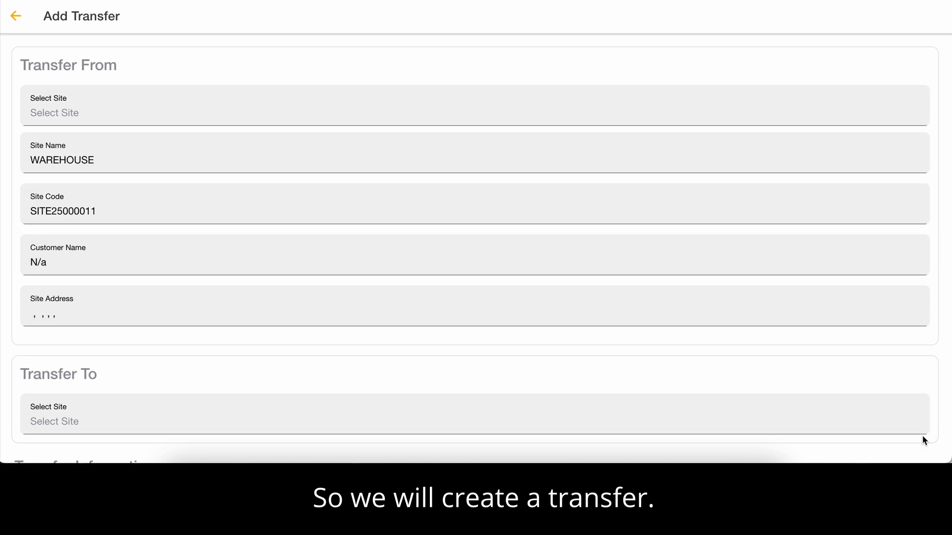
- Choose JOB Site as the site that receives the transfer
scroll(268, 136, down, 2)
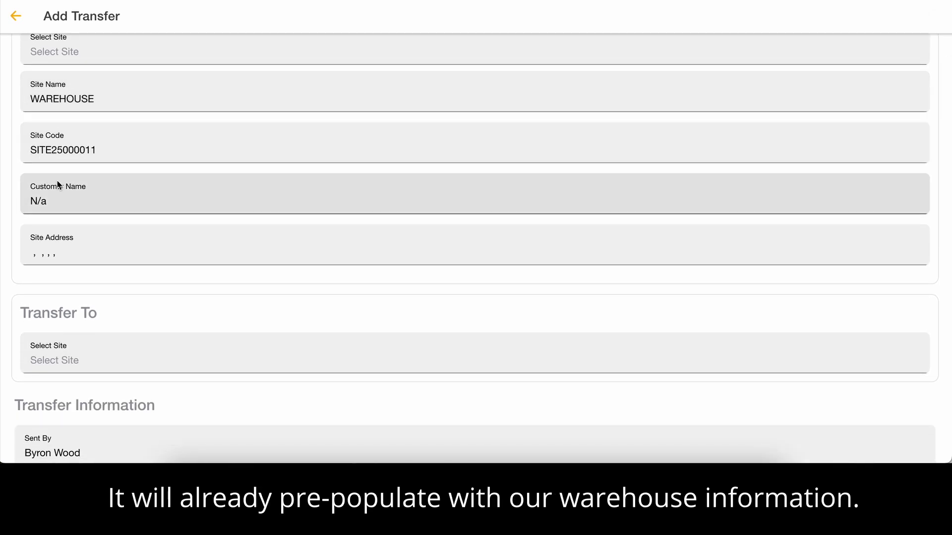
scroll(59, 184, down, 5)
click(58, 214)
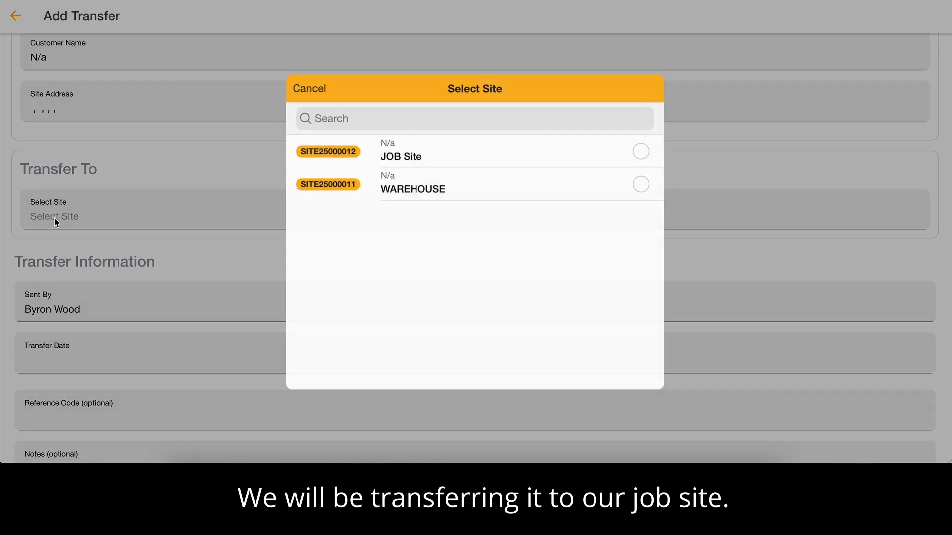
click(448, 159)
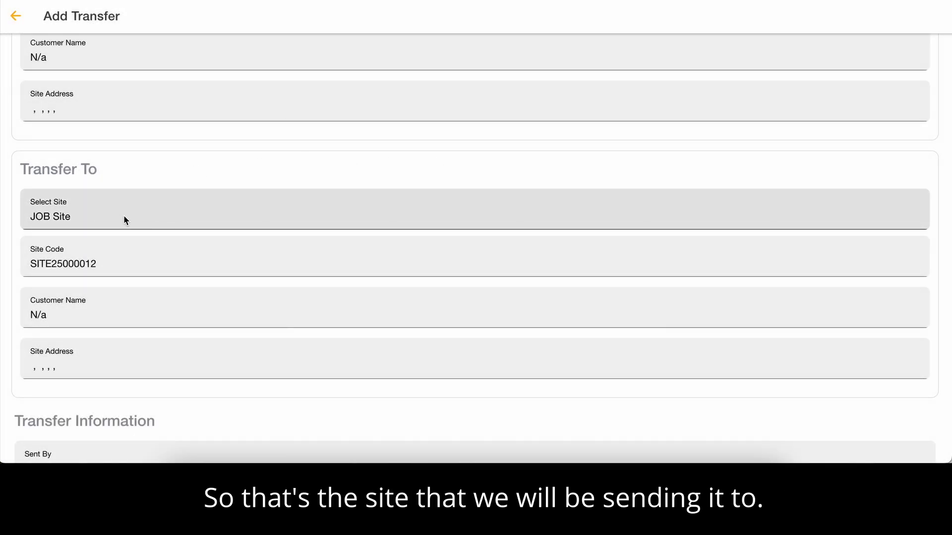
- Set the transfer date to 19 July 2025
scroll(123, 216, down, 10)
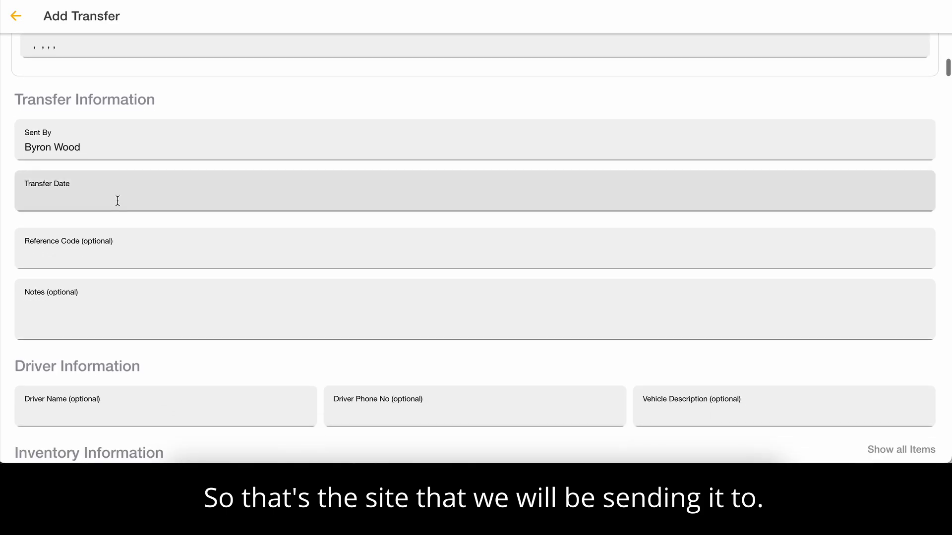
click(116, 199)
click(535, 241)
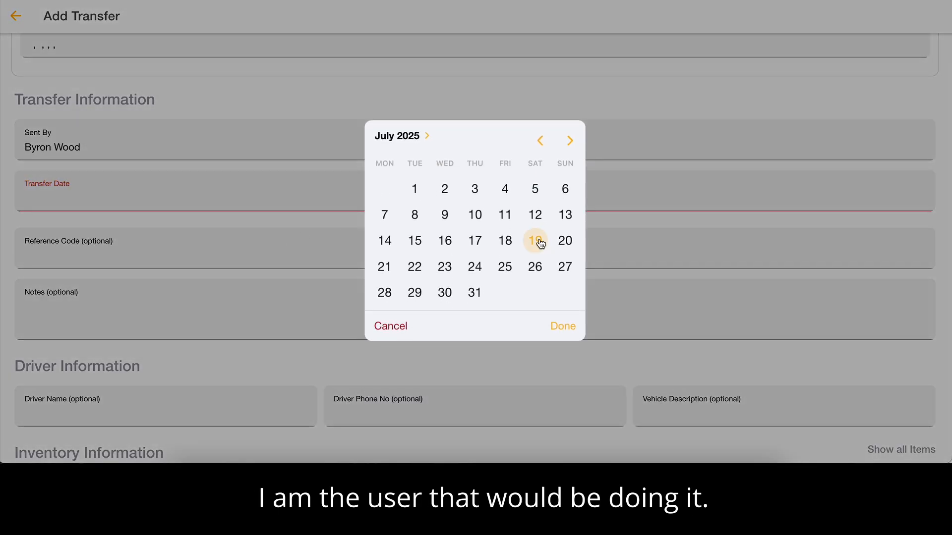
click(563, 326)
- Review the optional reference, notes and driver fields and the warehouse's list of available inventory
scroll(352, 234, down, 2)
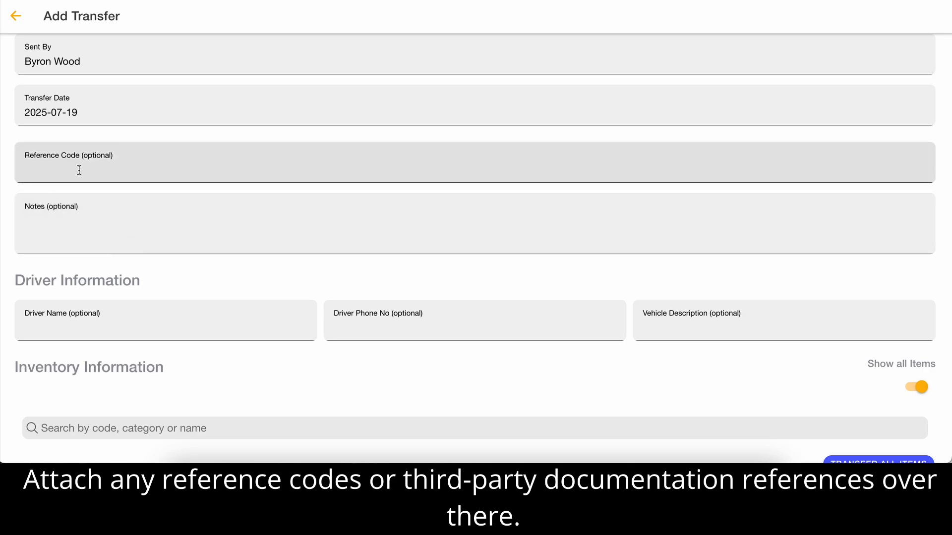
scroll(99, 173, down, 2)
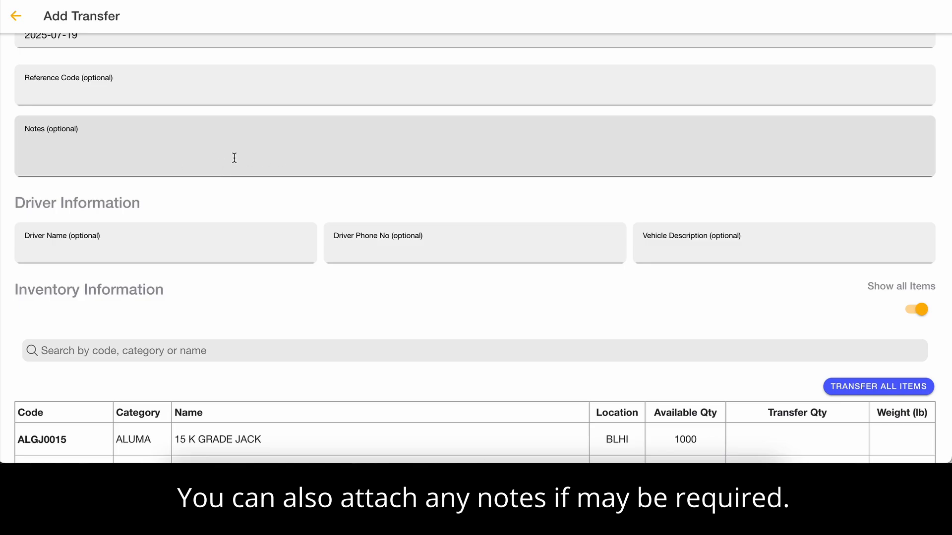
scroll(234, 158, down, 6)
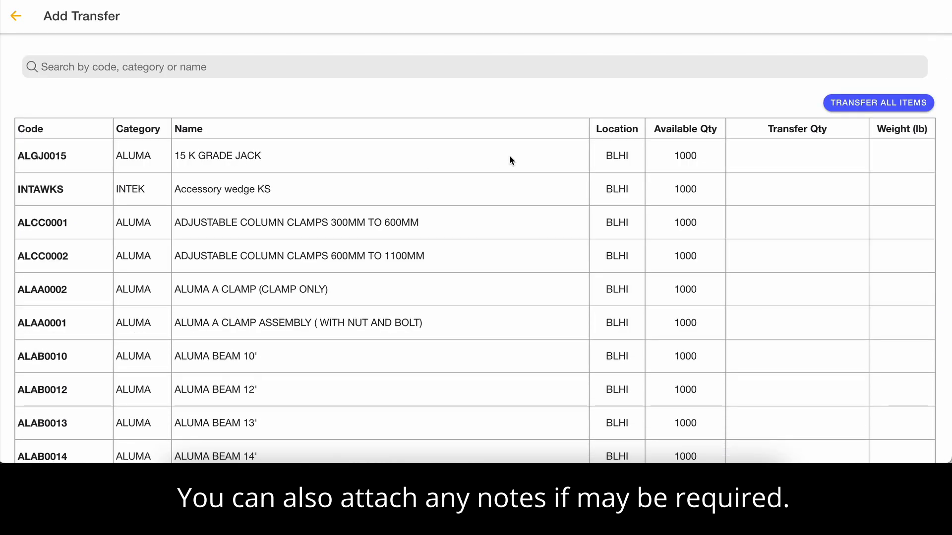
scroll(438, 204, up, 1)
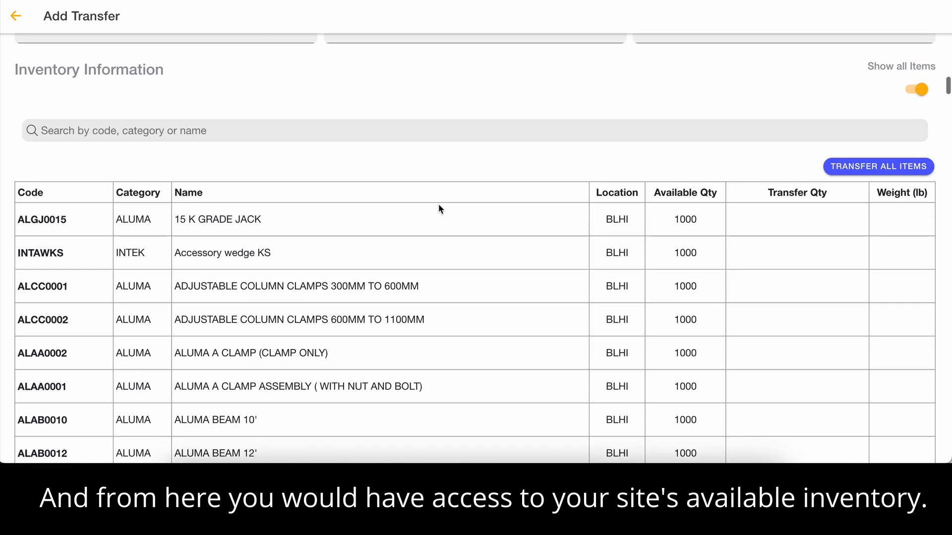
scroll(438, 204, down, 1)
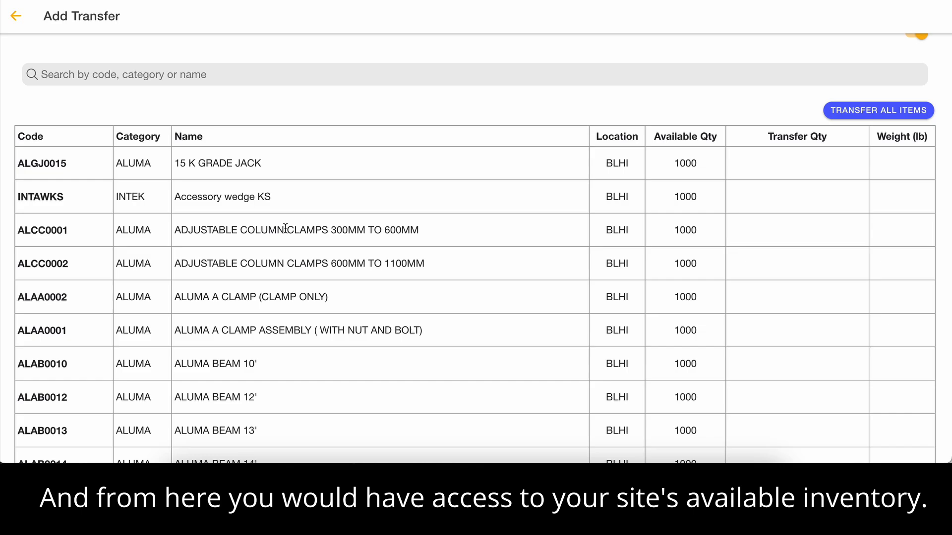
scroll(469, 157, down, 1)
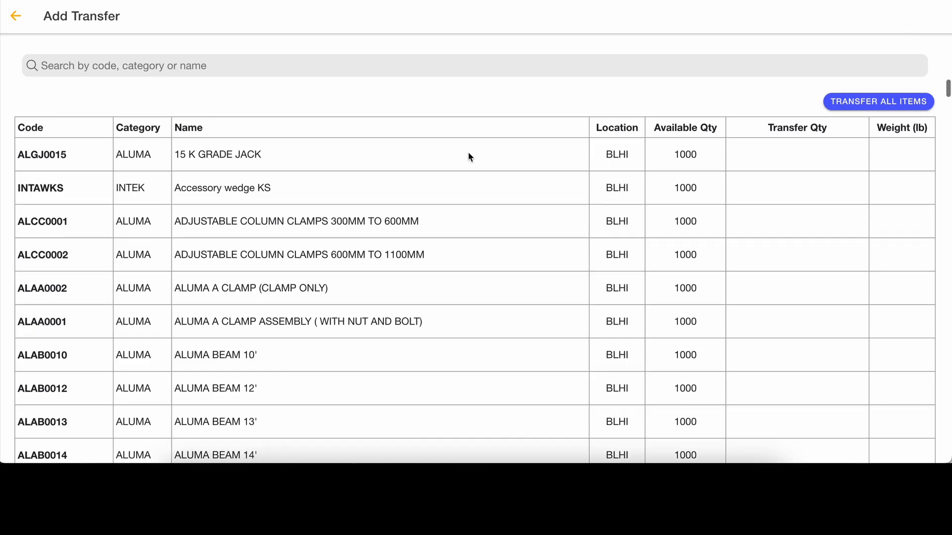
scroll(432, 261, down, 4)
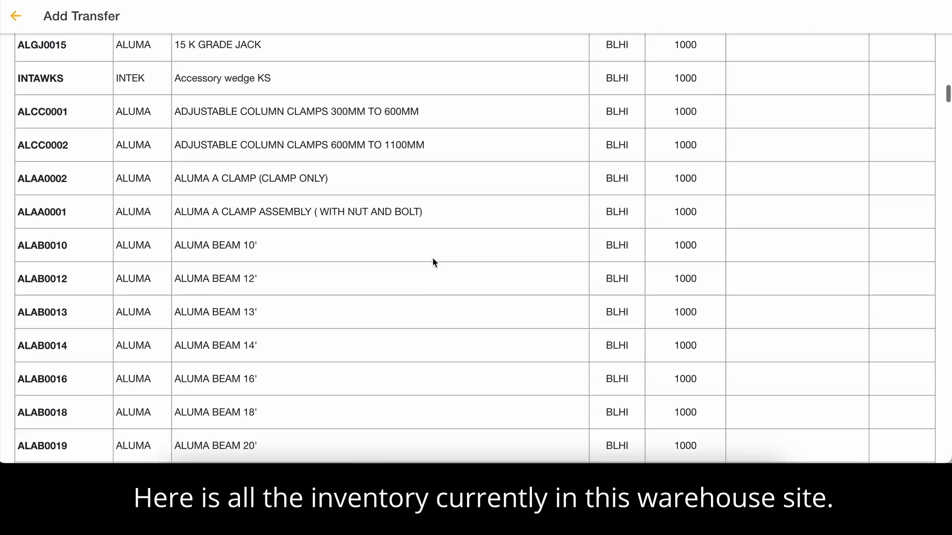
scroll(433, 261, up, 6)
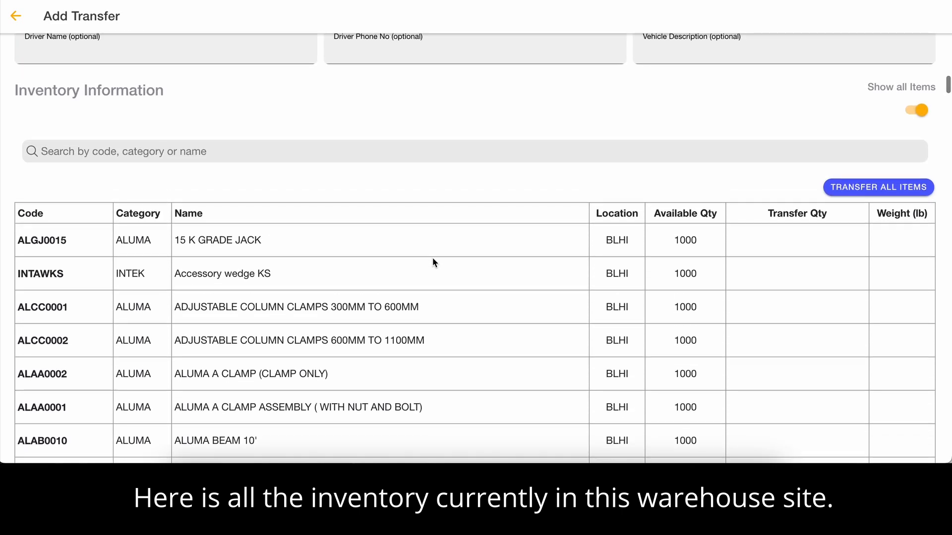
- Enter a transfer quantity of 100 each for 15 K GRADE JACK, Accessory wedge KS and ADJUSTABLE COLUMN CLAMPS 300MM TO 600MM
click(765, 242)
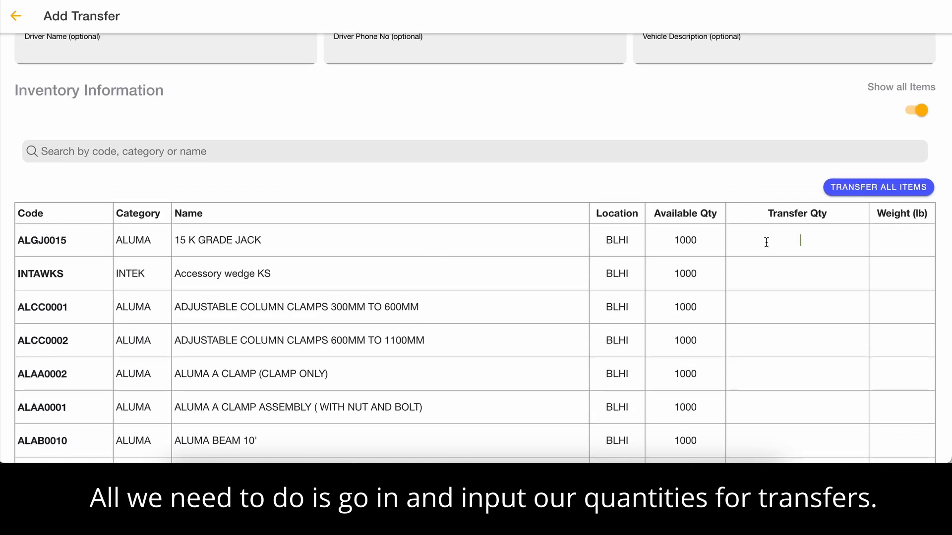
text(100)
click(782, 274)
text(100100)
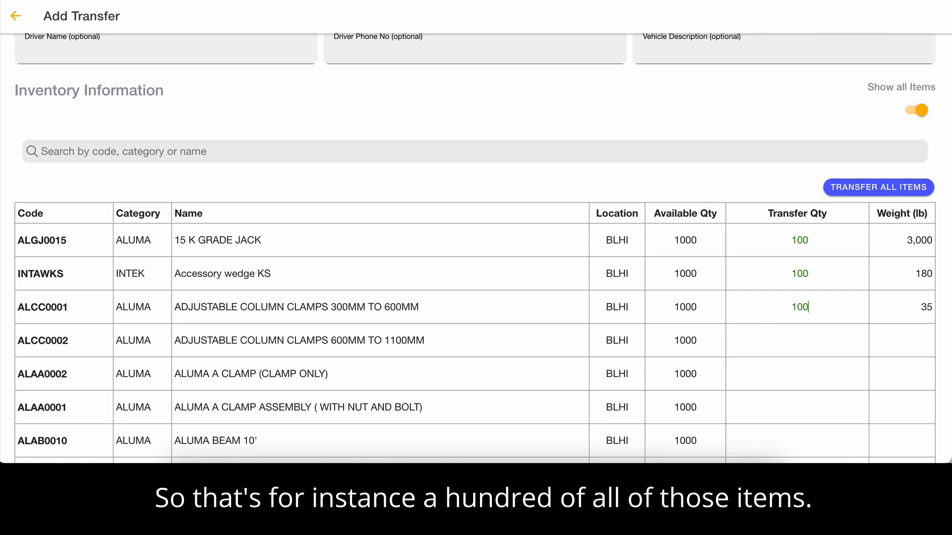
- Search the transfer's inventory list for "waler" and look through the matching items
scroll(508, 270, down, 2)
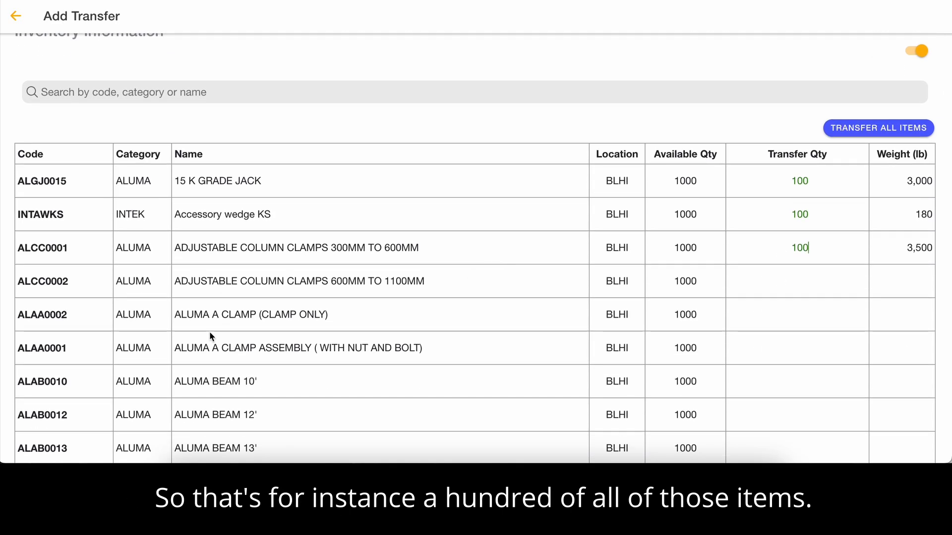
scroll(212, 334, down, 2)
scroll(210, 336, down, 9)
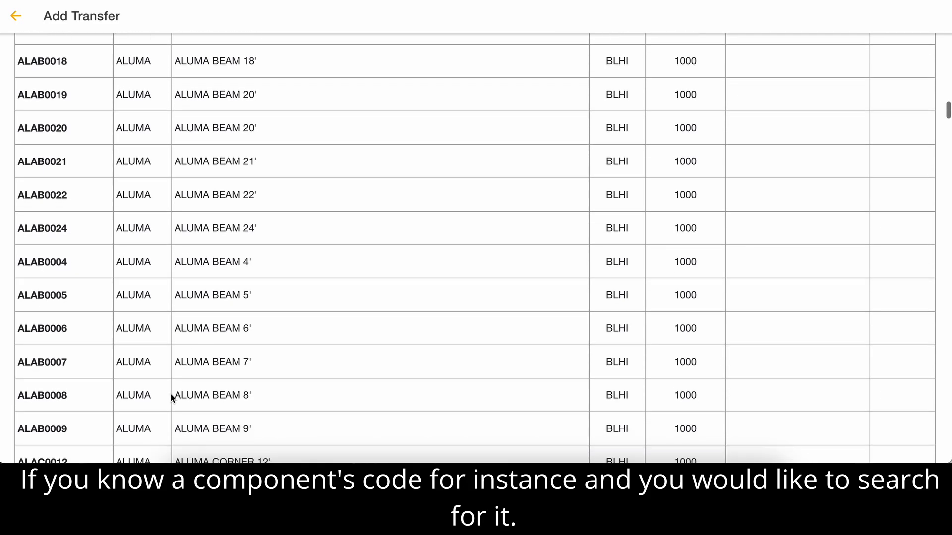
scroll(233, 353, down, 6)
scroll(233, 353, up, 20)
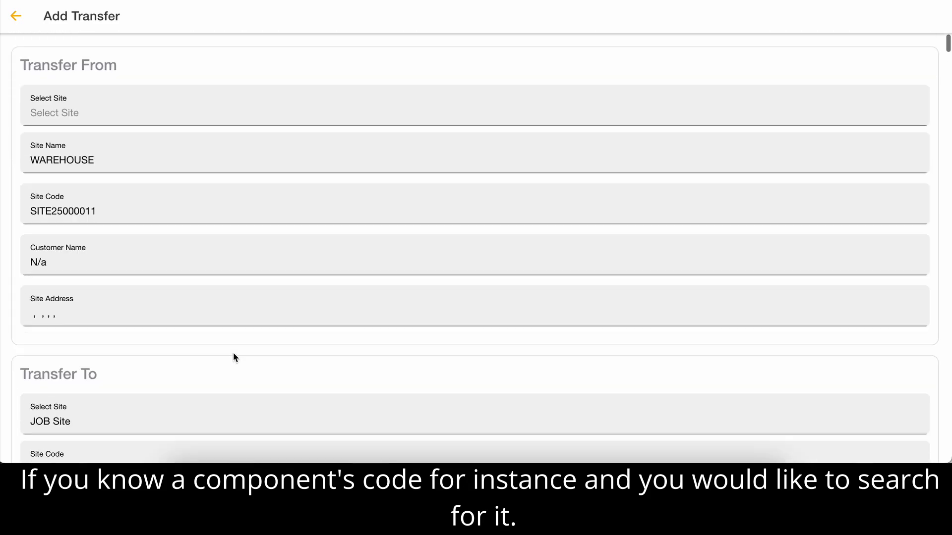
scroll(234, 222, down, 15)
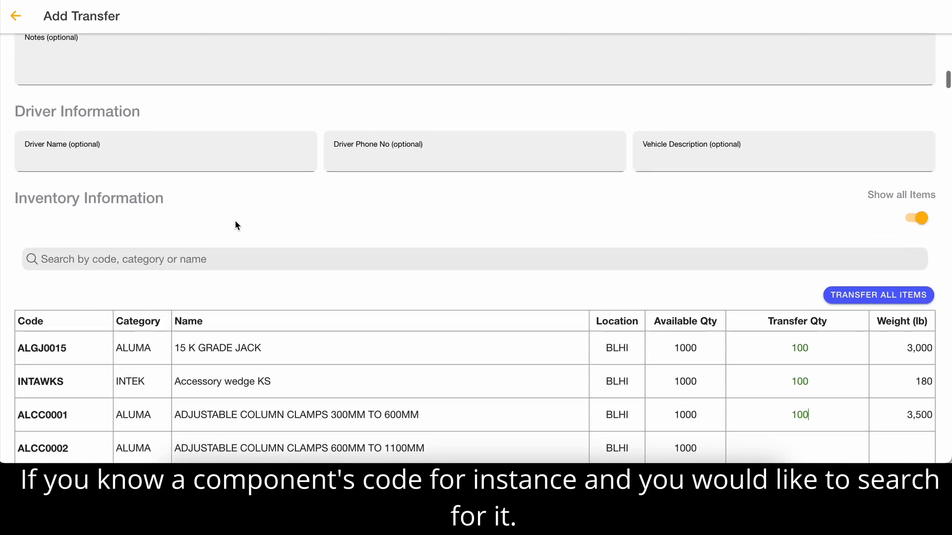
click(205, 263)
text(wale)
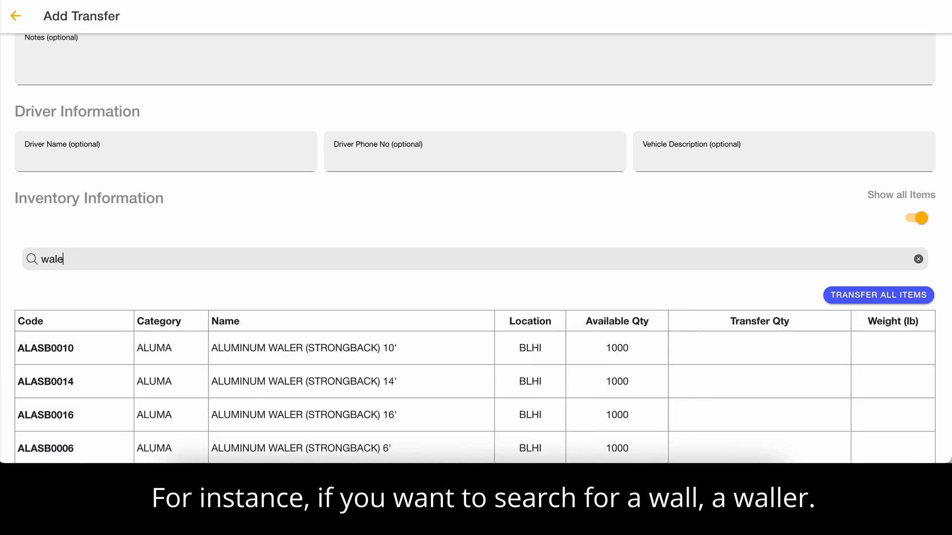
scroll(401, 249, down, 4)
text(e)
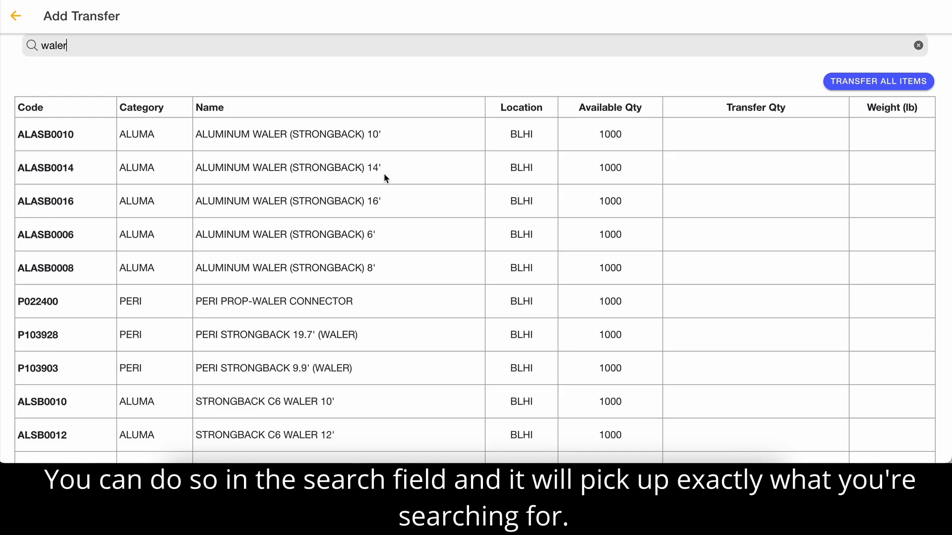
scroll(311, 294, down, 2)
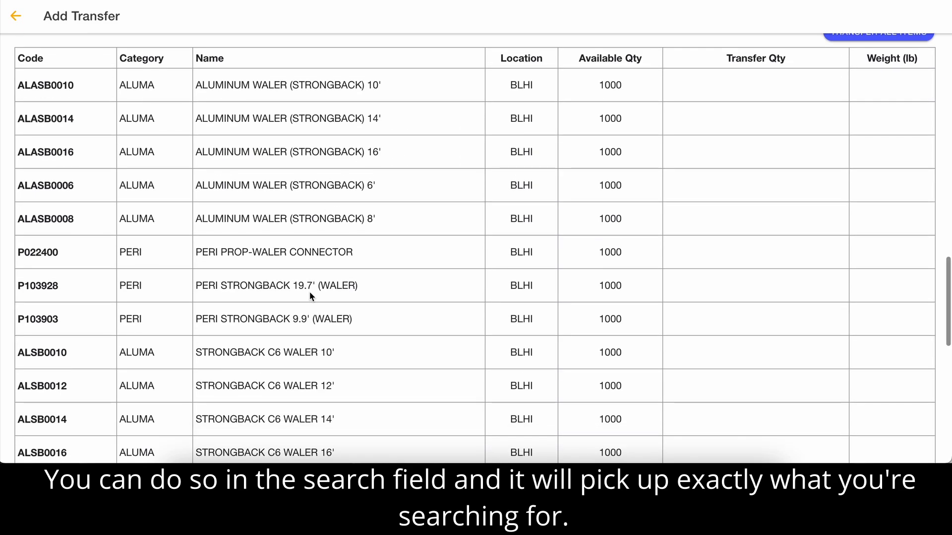
scroll(310, 295, up, 2)
- Filter the inventory by "peri" instead and set the transfer quantity of PERI COMPENSATION BAR TAR 85 to 100
key(BackSpace)
key(BackSpace)
key(BackSpace)
key(BackSpace)
key(BackSpace)
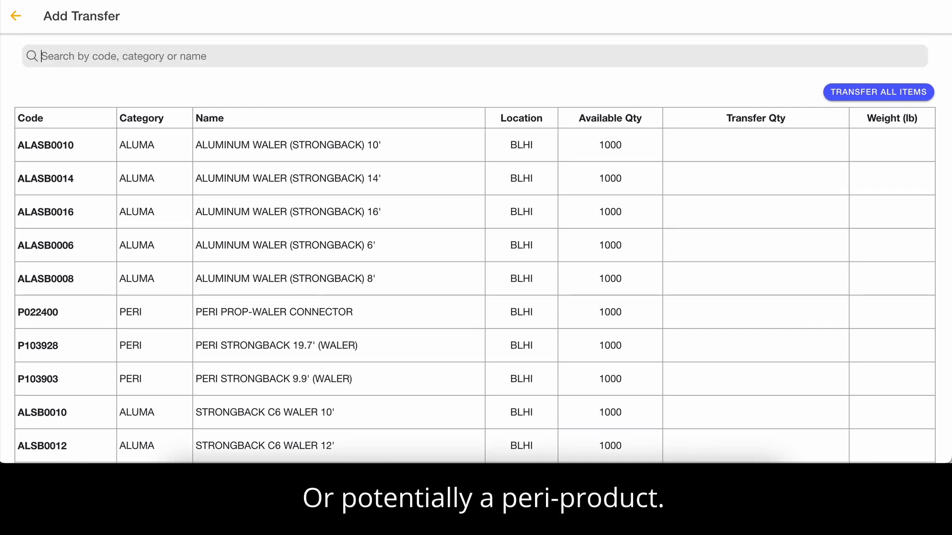
text(peri)
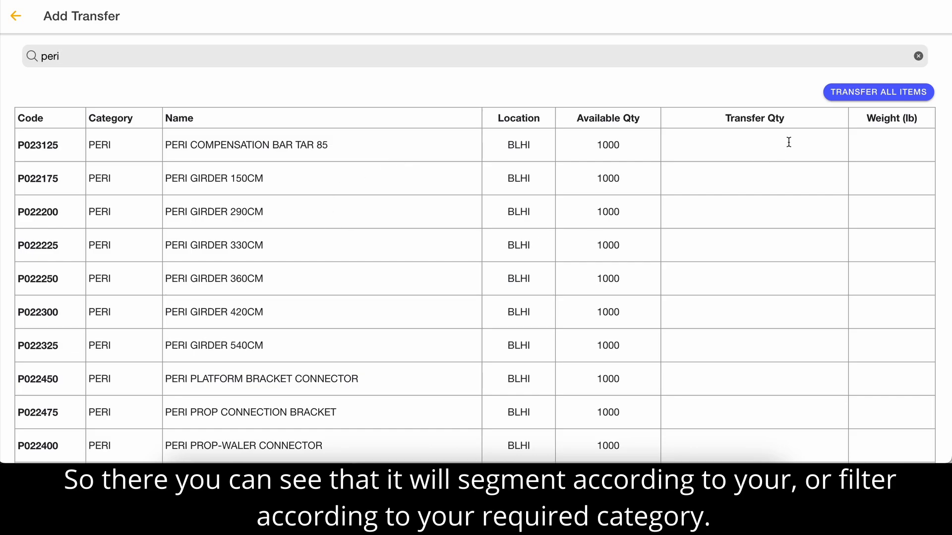
text(100)
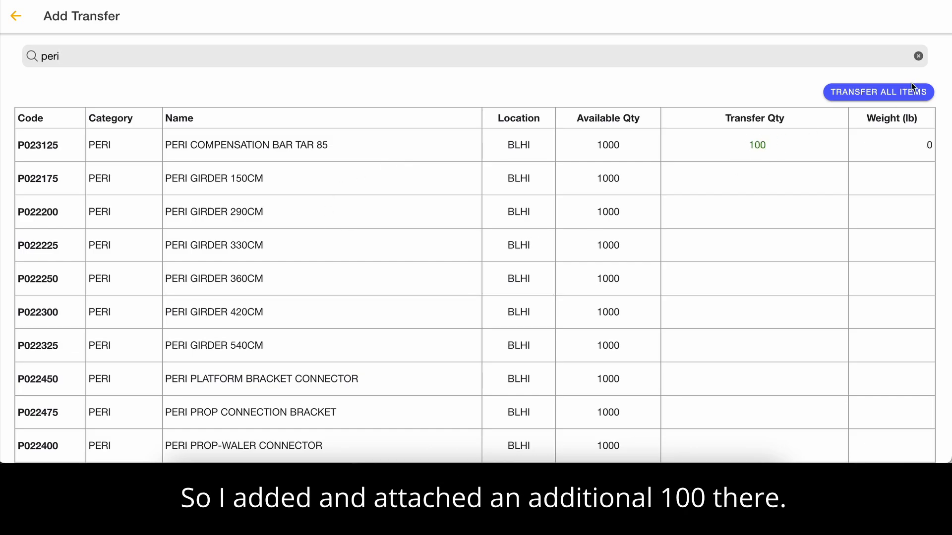
- Clear the inventory search and limit the list to the items included in the transfer
click(918, 56)
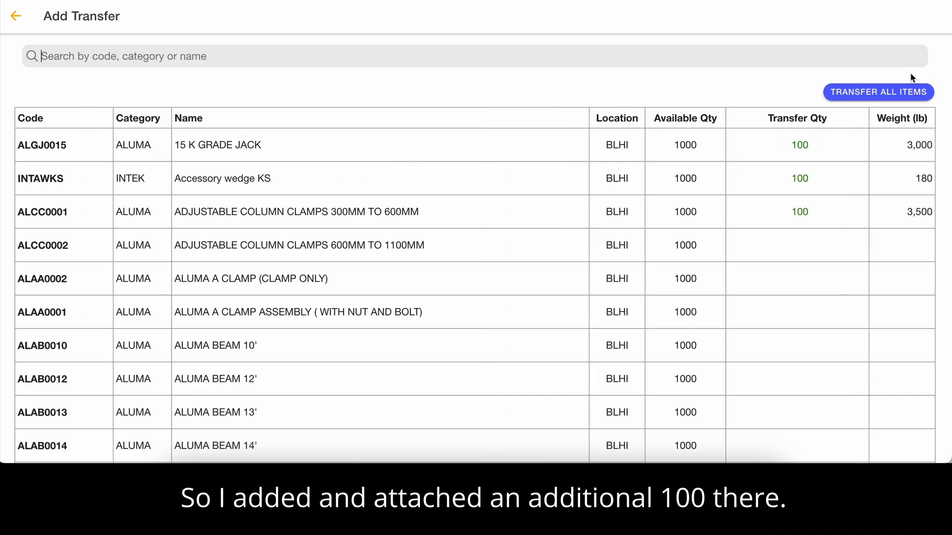
scroll(912, 78, up, 2)
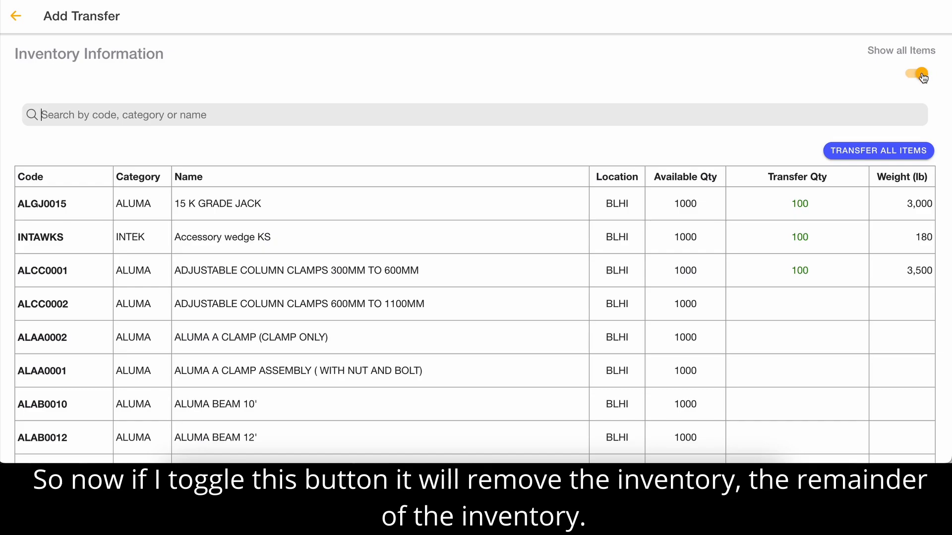
click(921, 75)
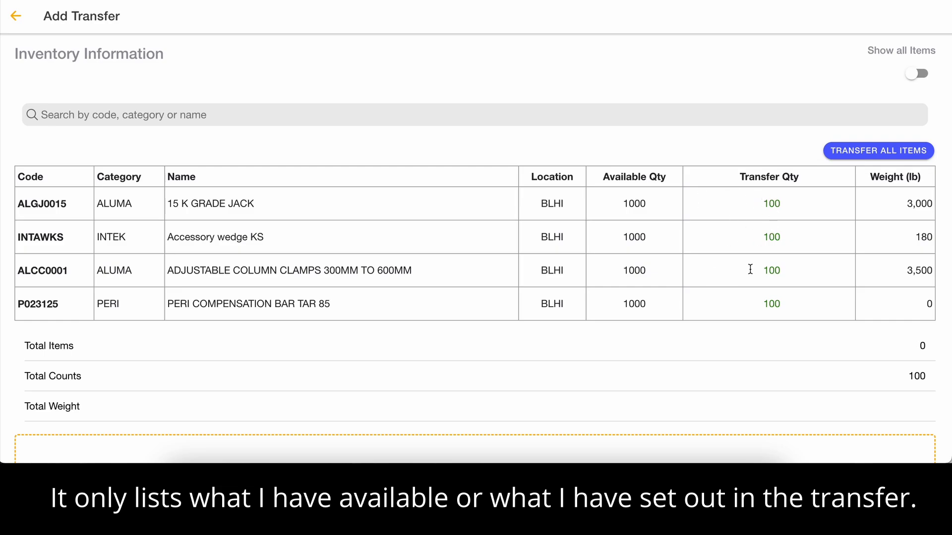
- Create the transfer from WAREHOUSE to JOB Site and confirm it
scroll(749, 269, down, 4)
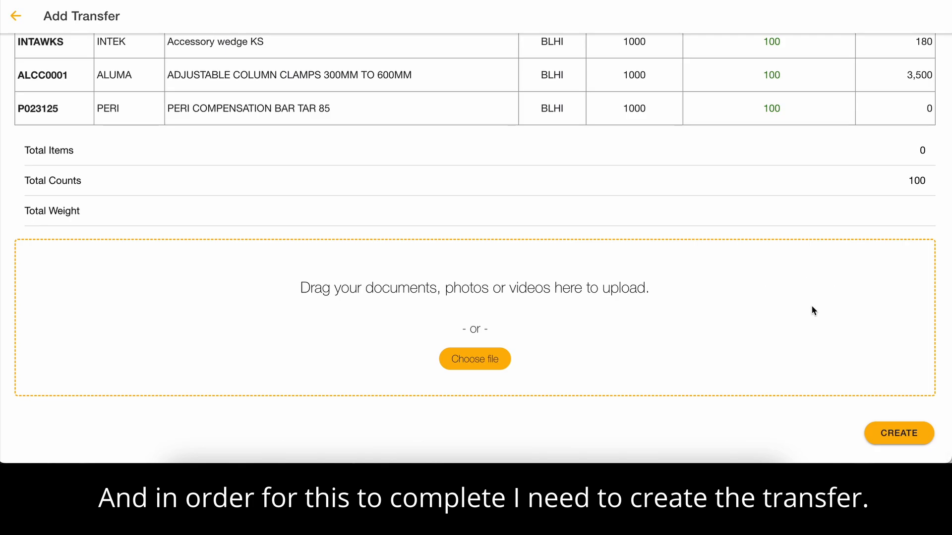
click(882, 434)
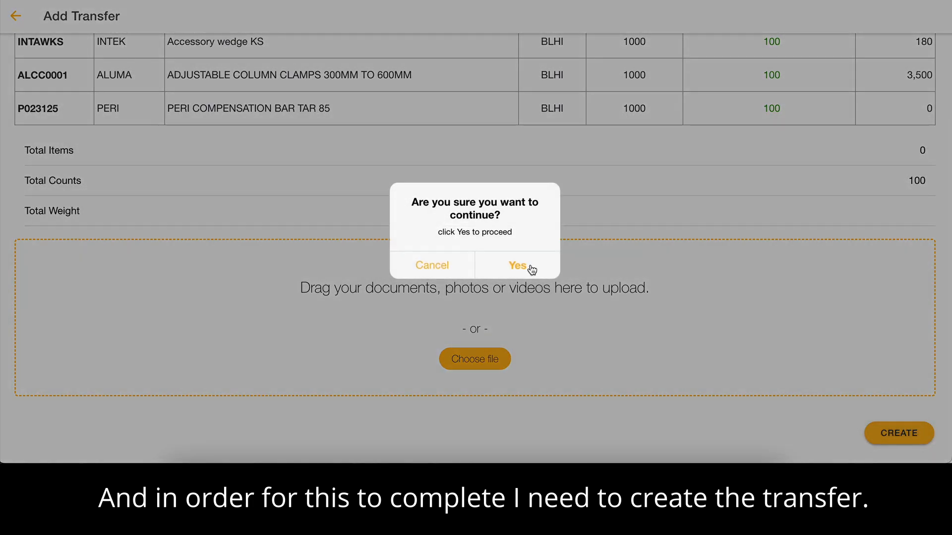
click(527, 263)
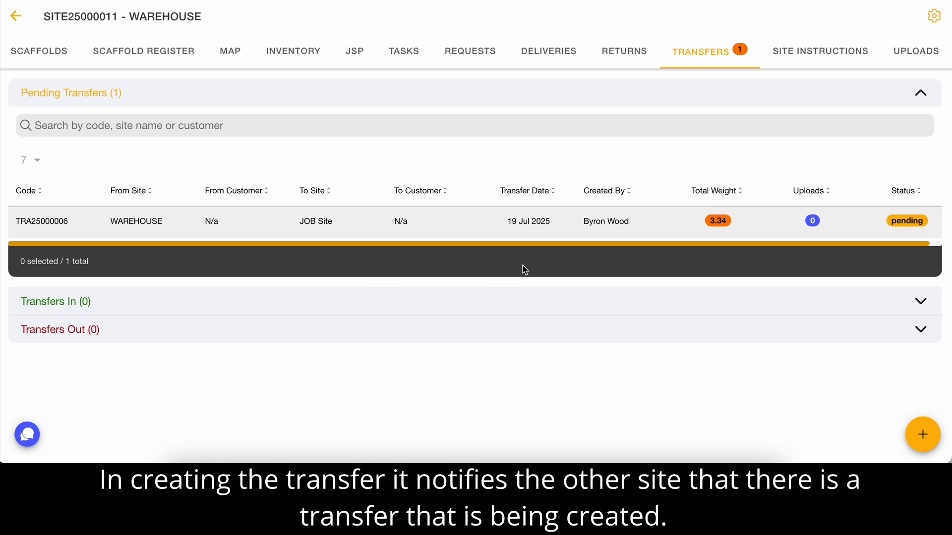
- Open the pending transfer from WAREHOUSE to JOB Site, show only its included items, and check the item, count and weight totals
click(506, 223)
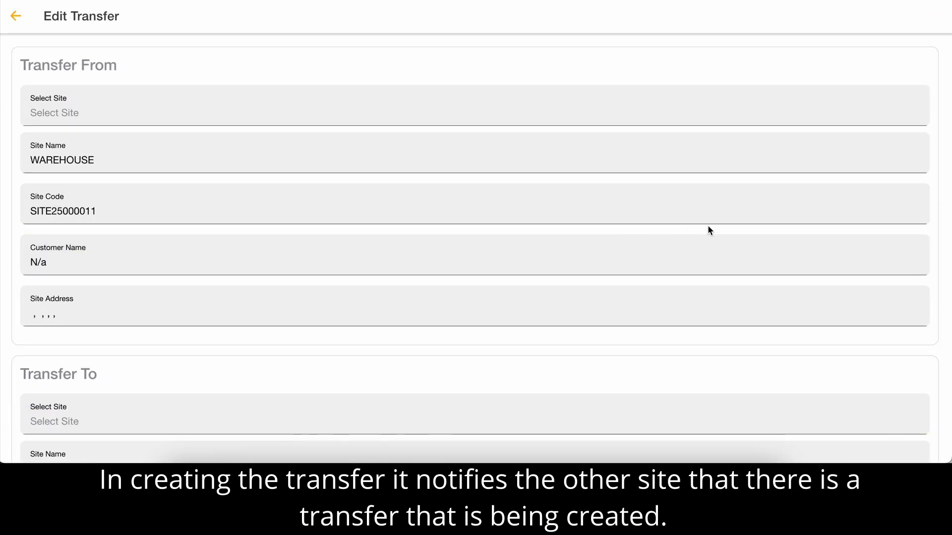
scroll(616, 213, down, 8)
scroll(616, 212, down, 10)
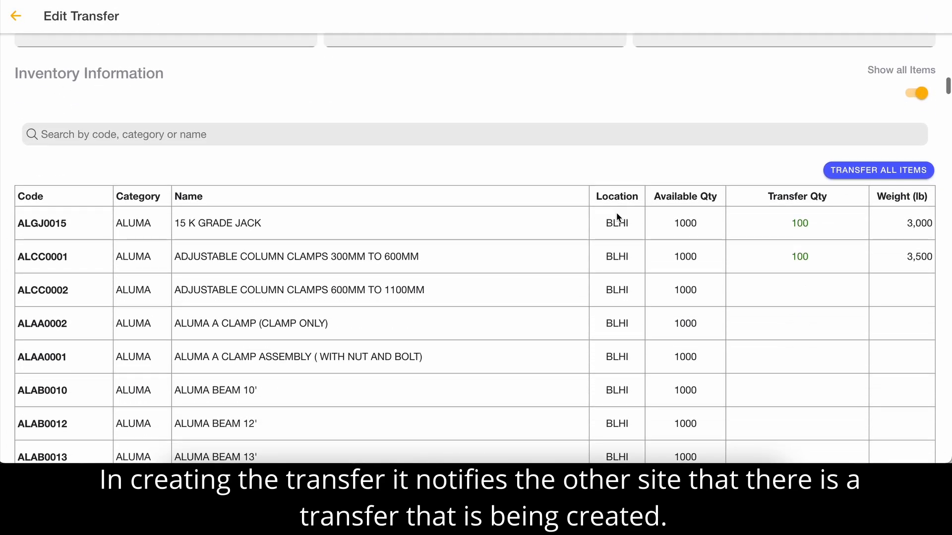
click(920, 105)
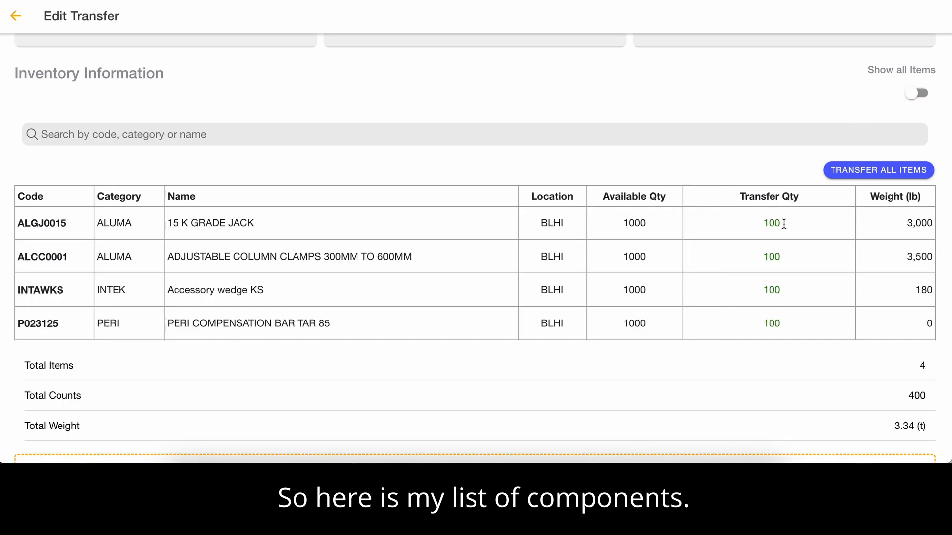
scroll(763, 312, down, 3)
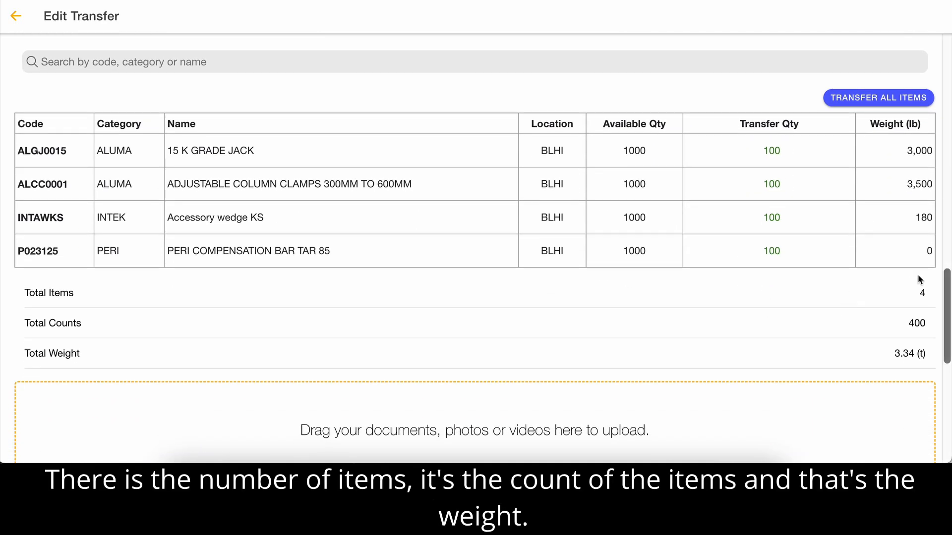
drag(908, 325, 920, 323)
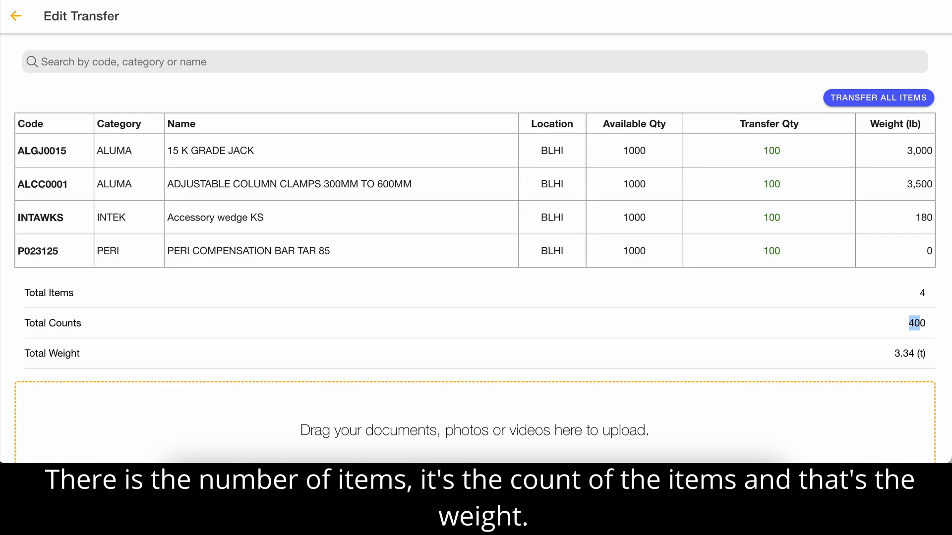
- Leave the WAREHOUSE site and open the pending transfer in the JOB Site's transfers
click(23, 19)
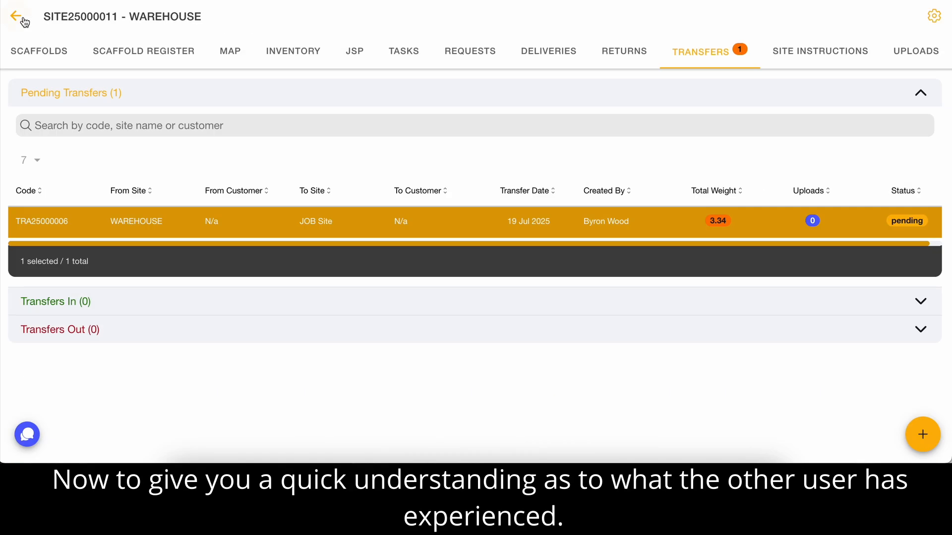
click(23, 20)
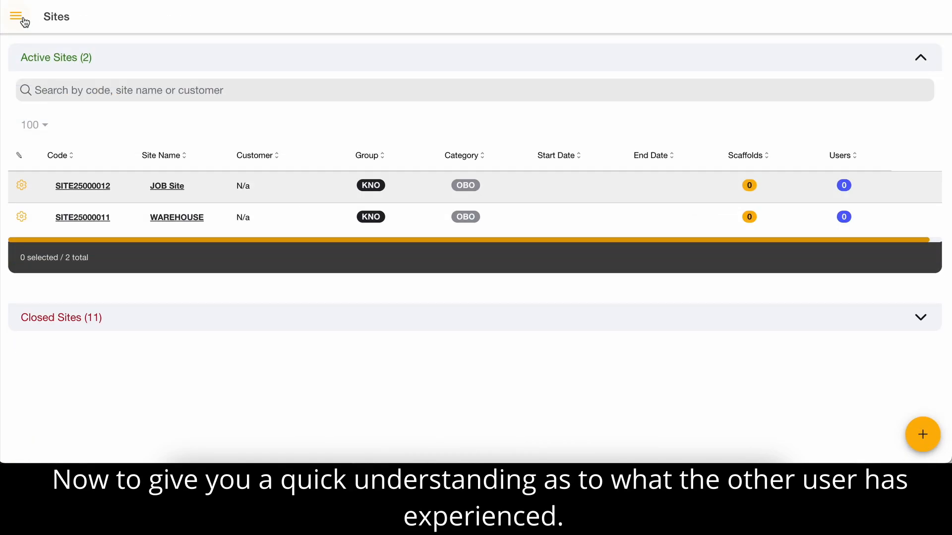
click(163, 187)
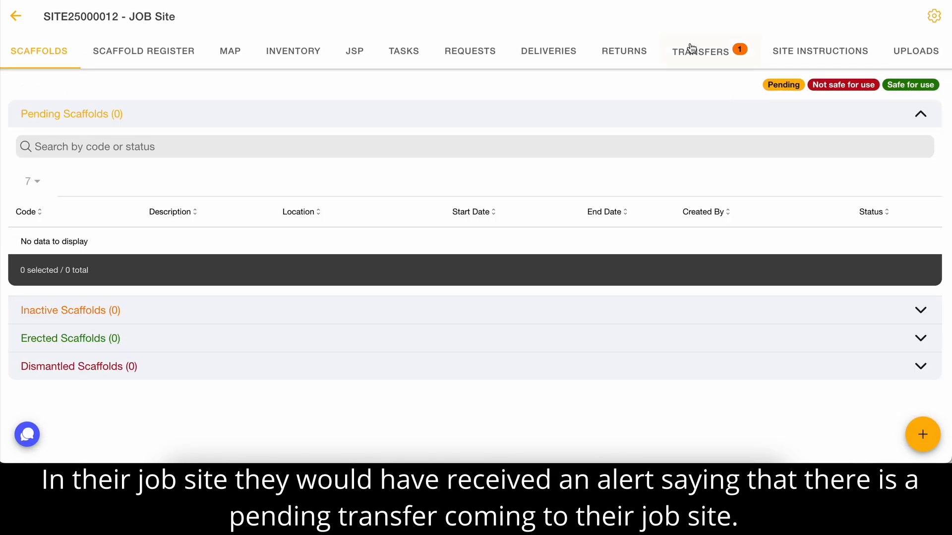
click(715, 59)
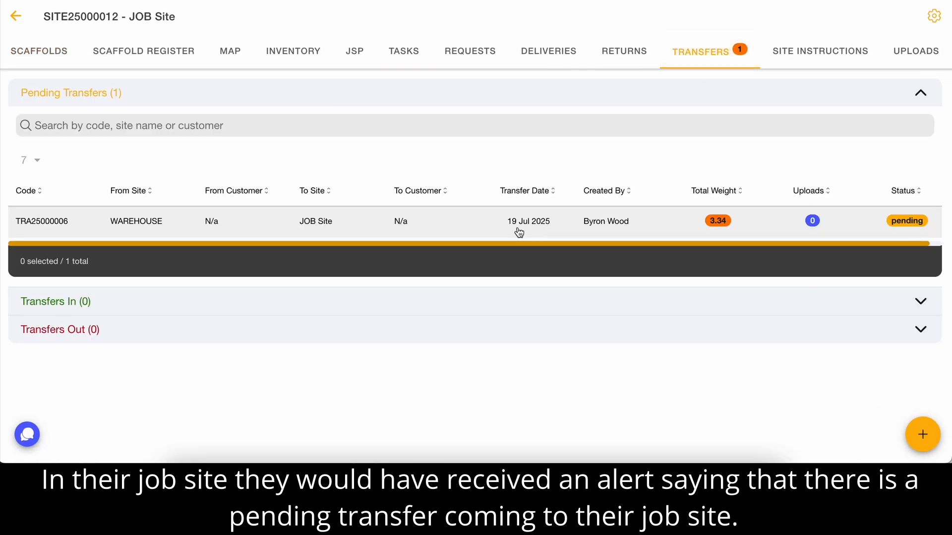
click(575, 226)
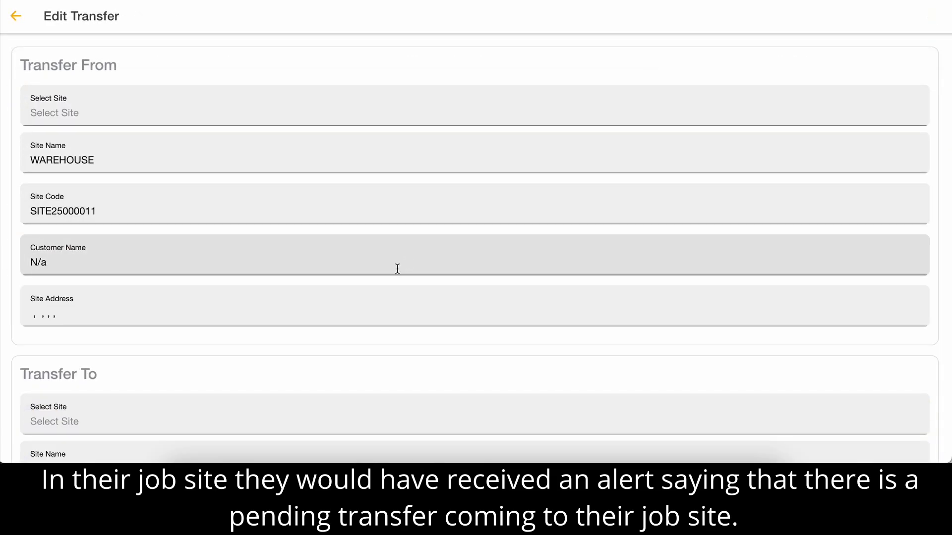
- Review the incoming transfer's site details, included items and totals, with the inventory list limited to transferred items
scroll(397, 269, down, 6)
scroll(397, 269, up, 6)
scroll(397, 269, down, 4)
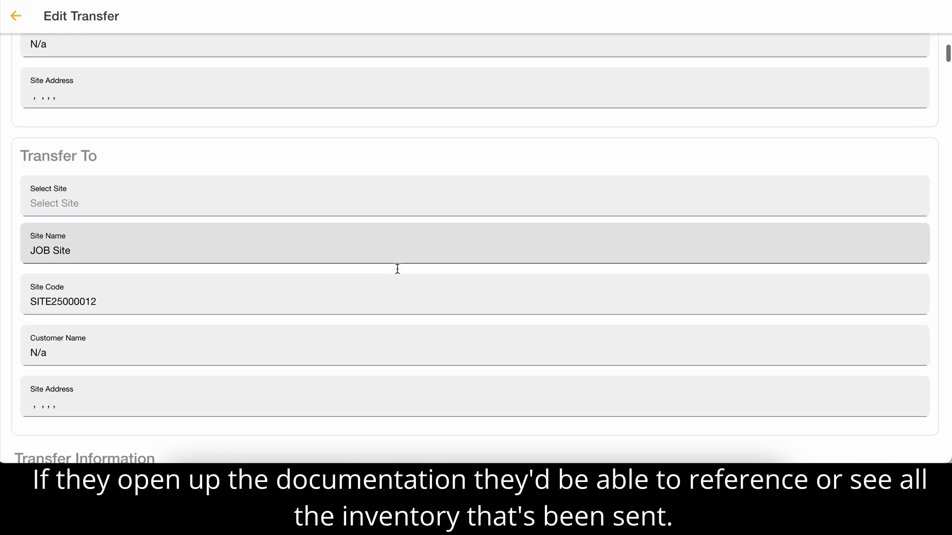
scroll(397, 269, down, 15)
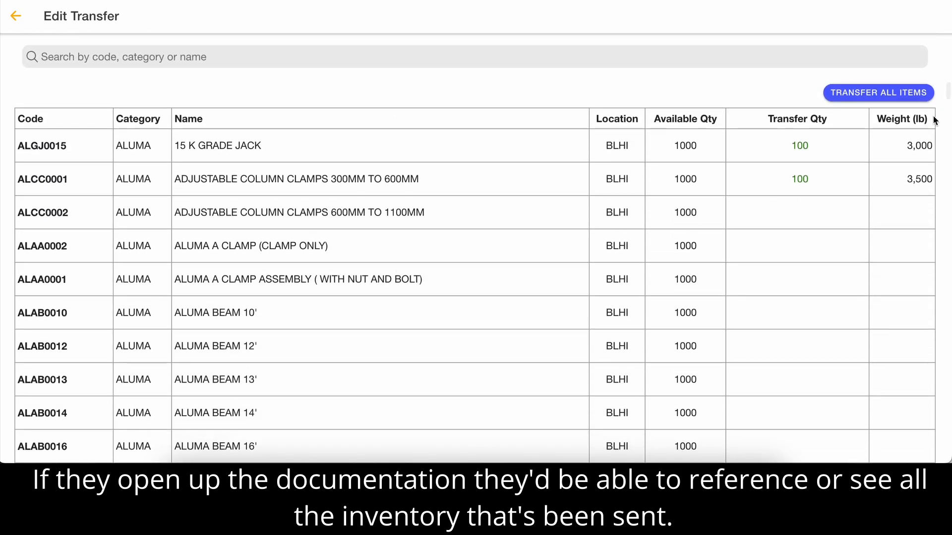
scroll(934, 120, up, 3)
click(918, 97)
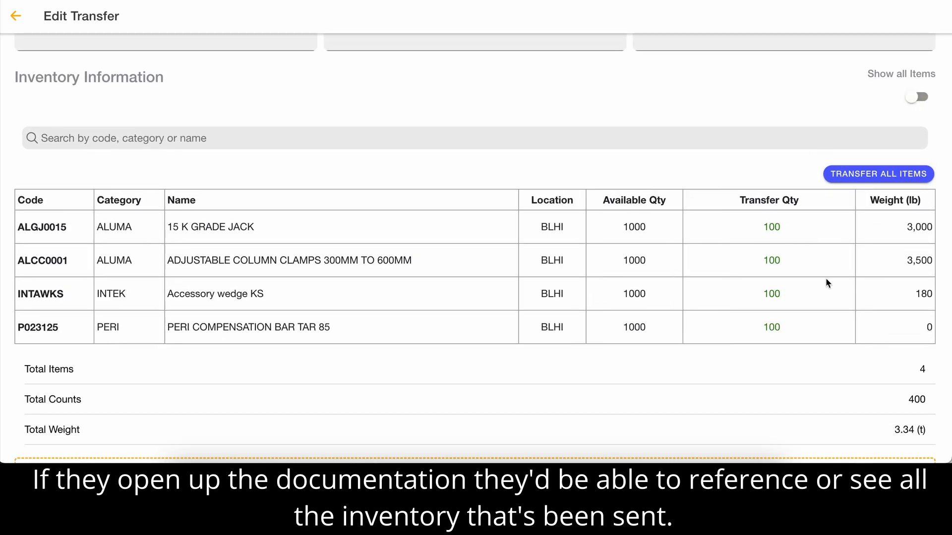
scroll(666, 246, down, 4)
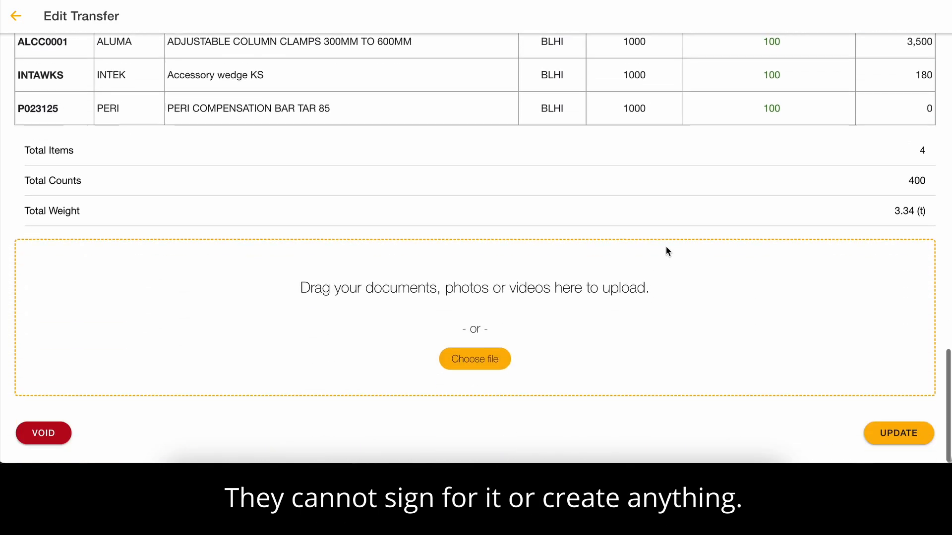
scroll(669, 283, up, 3)
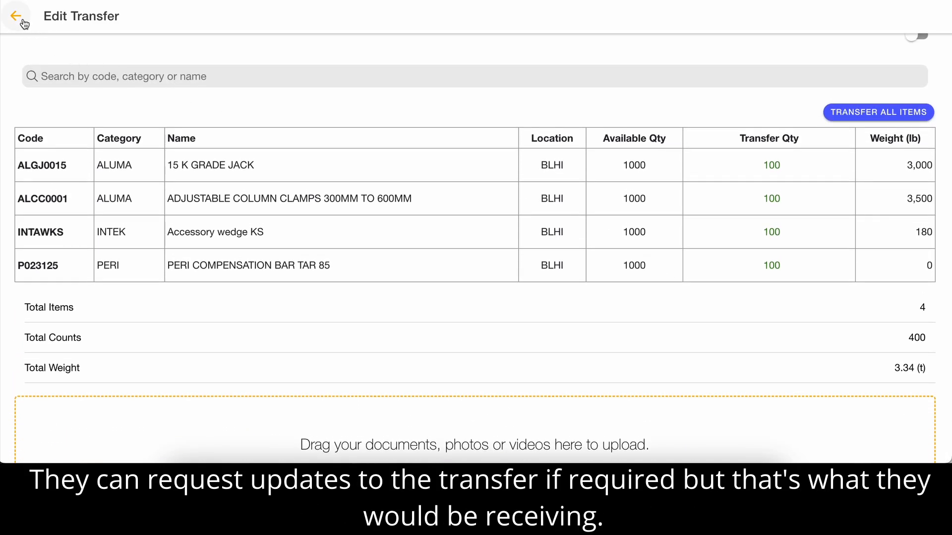
- Return to the WAREHOUSE site and open its pending transfer to JOB Site for editing
click(17, 16)
click(23, 20)
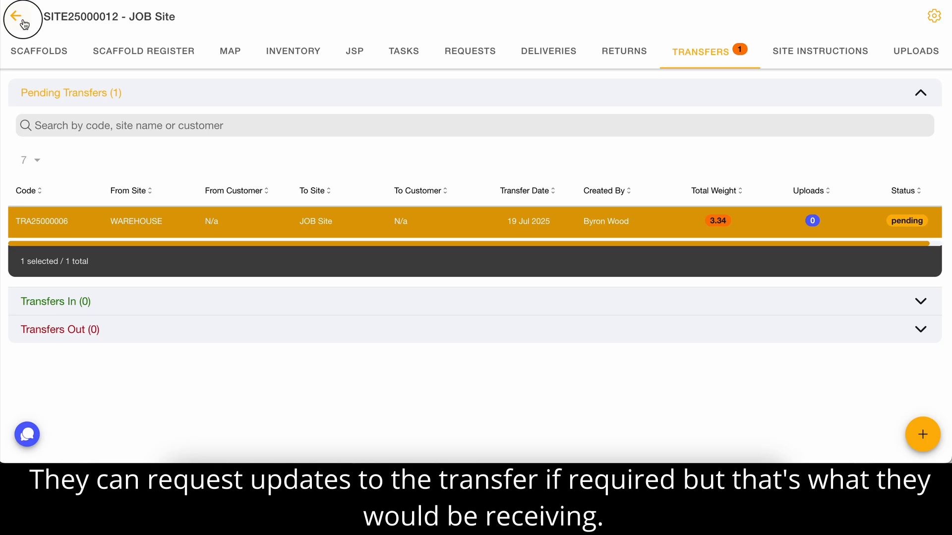
click(171, 218)
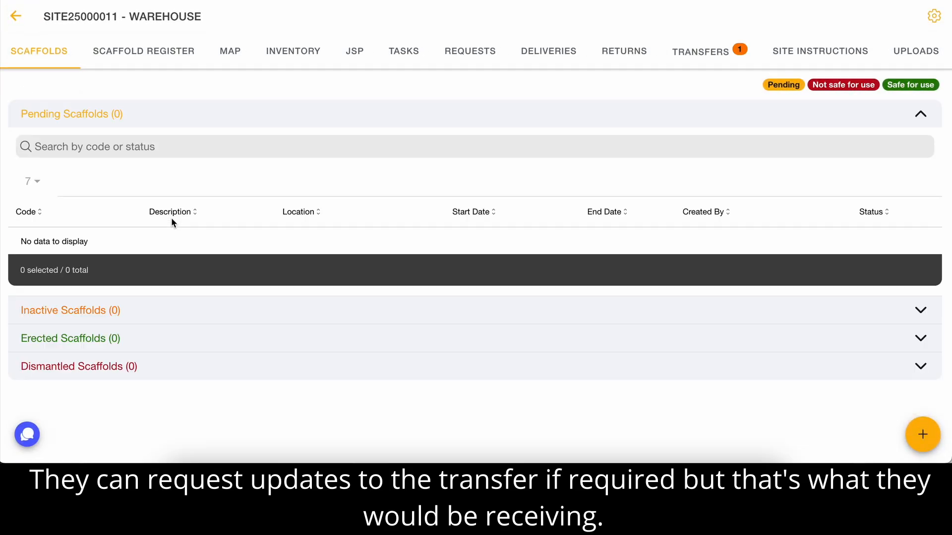
click(689, 67)
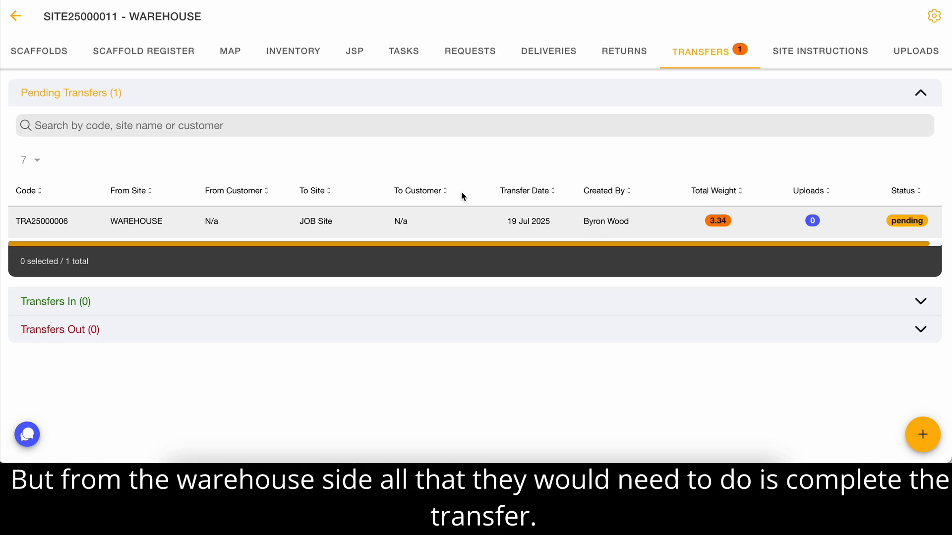
click(595, 227)
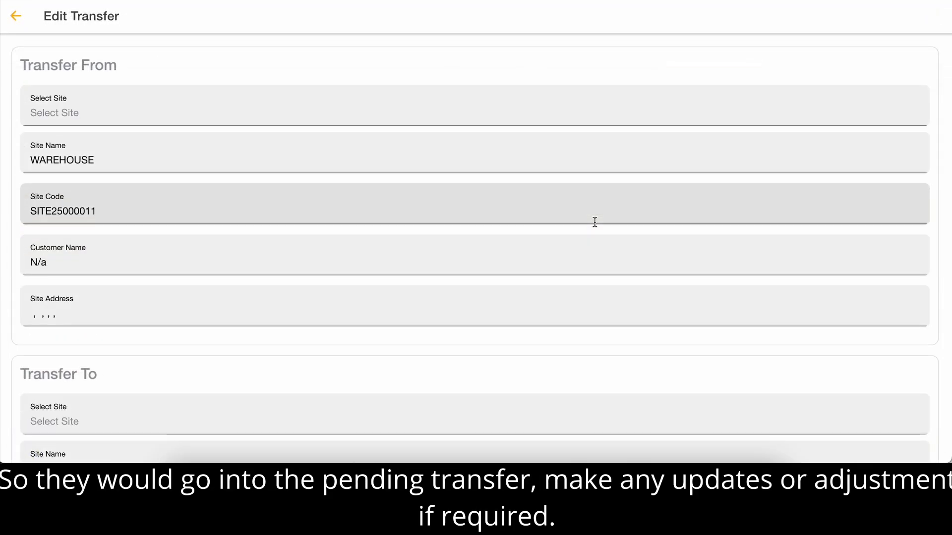
- Limit the inventory list to the included items and set the transfer quantity of 15 K GRADE JACK to 50
scroll(595, 227, down, 15)
scroll(595, 223, up, 4)
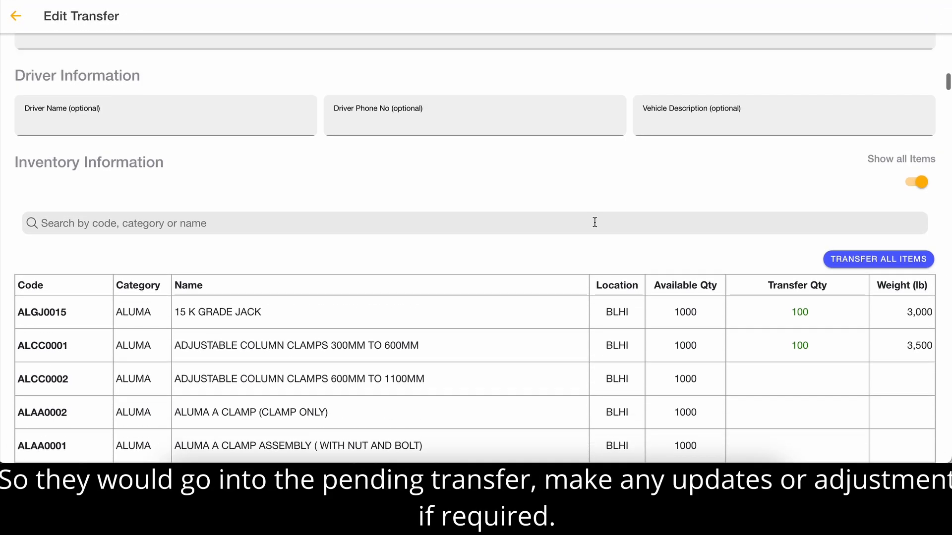
click(922, 182)
scroll(757, 190, down, 1)
scroll(757, 195, down, 3)
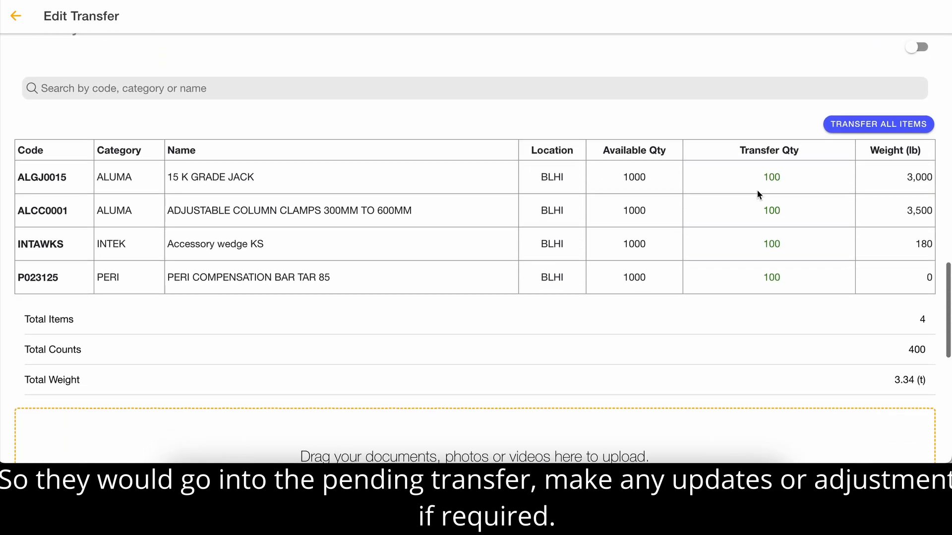
double_click(776, 179)
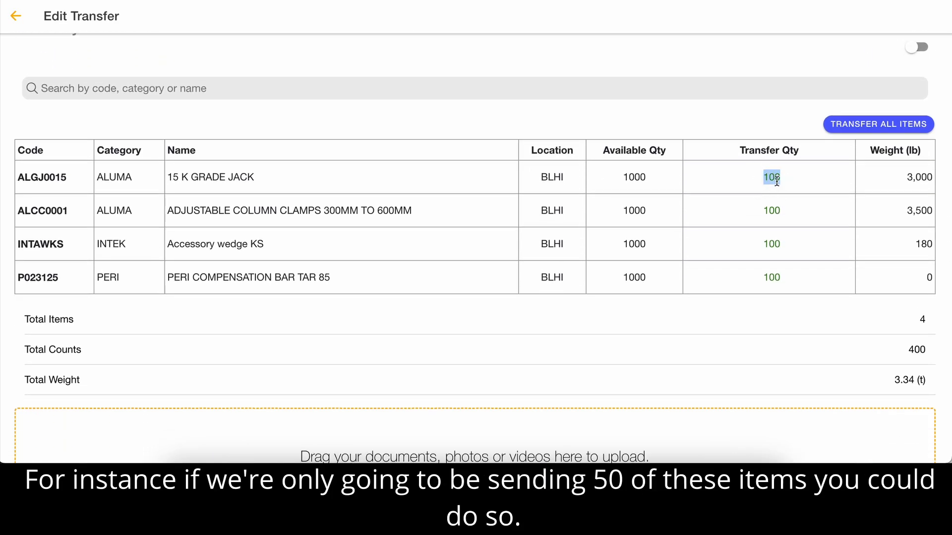
text(50)
- Draw and save a freehand signature for the transfer, then send it immediately and confirm
scroll(741, 193, down, 9)
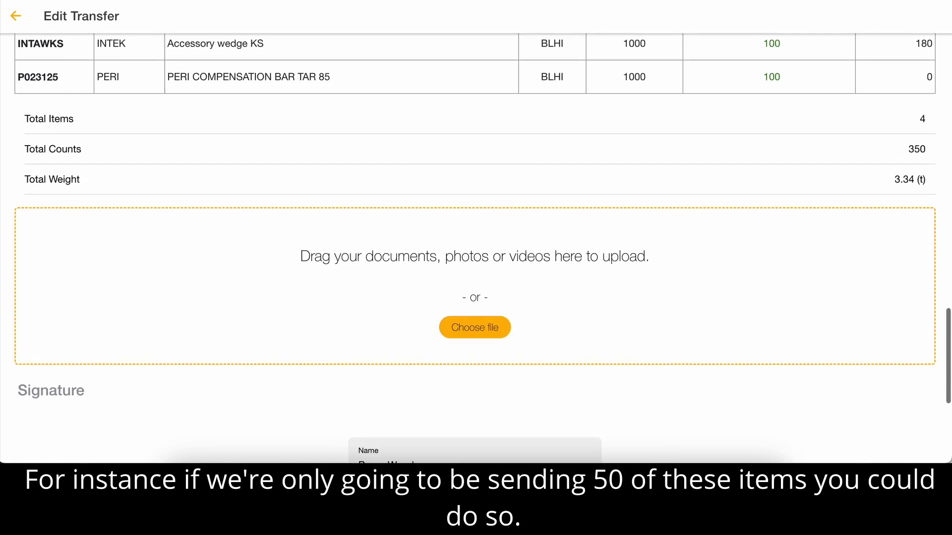
mouse_move(406, 290)
mouse_down()
mouse_move(436, 325)
mouse_move(425, 329)
mouse_move(526, 270)
mouse_up()
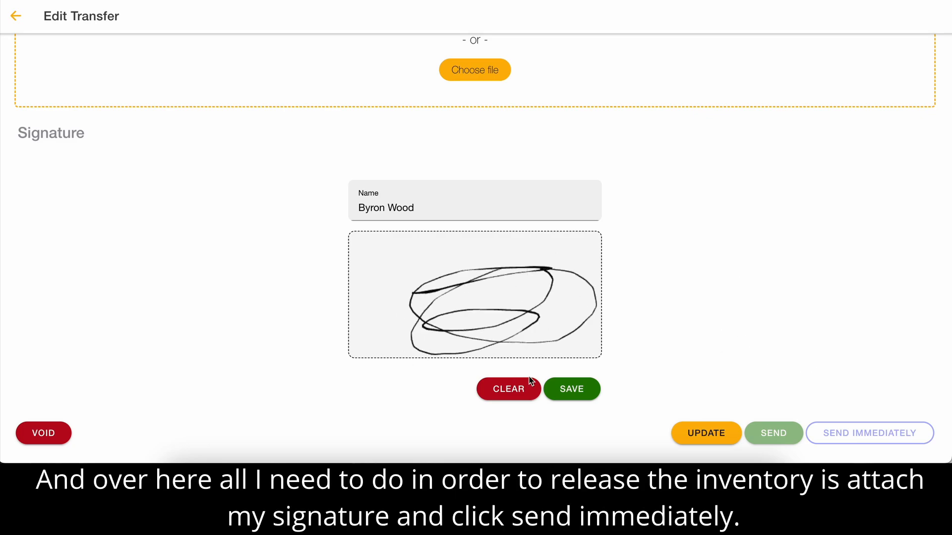
click(572, 392)
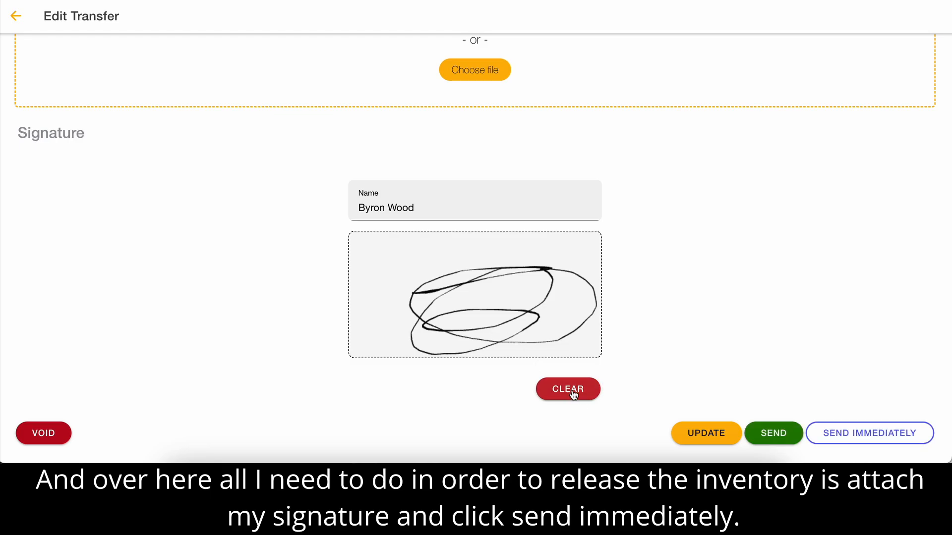
click(851, 439)
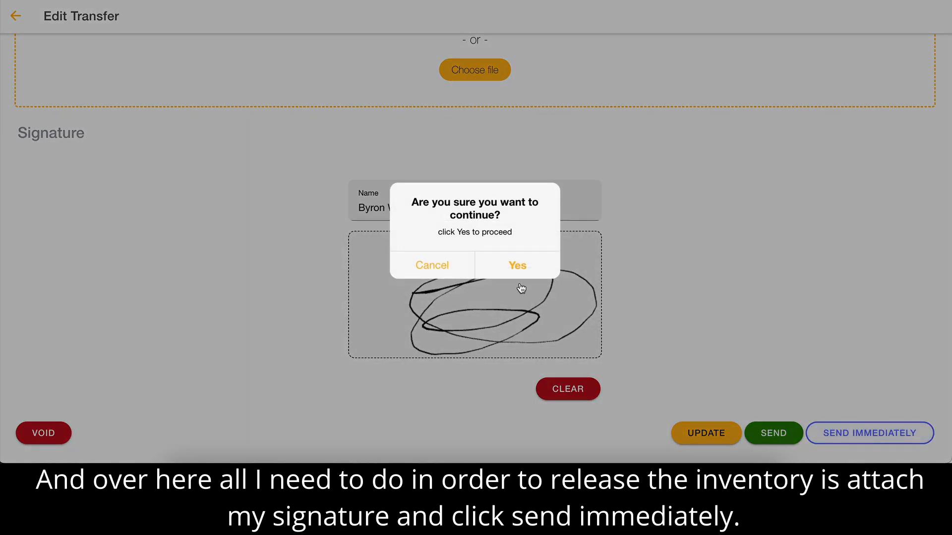
click(522, 273)
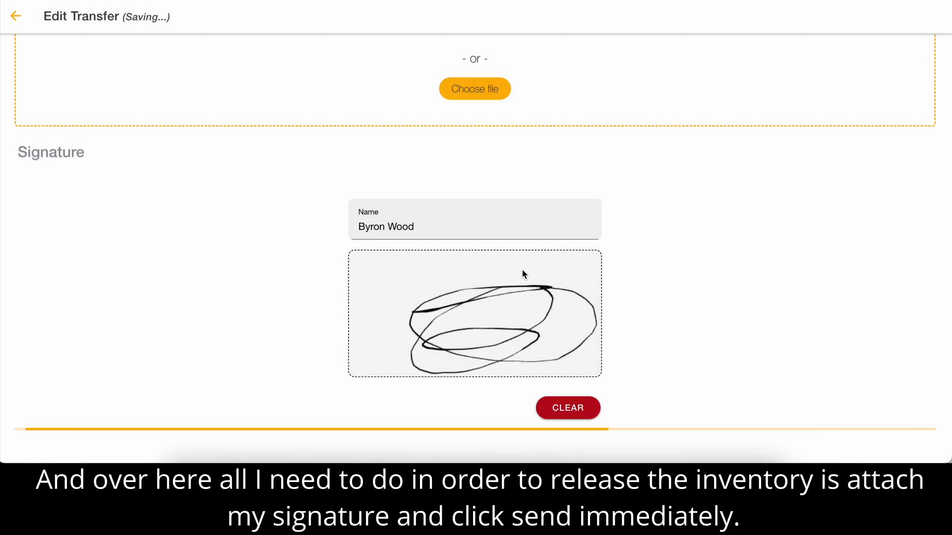
scroll(714, 142, up, 10)
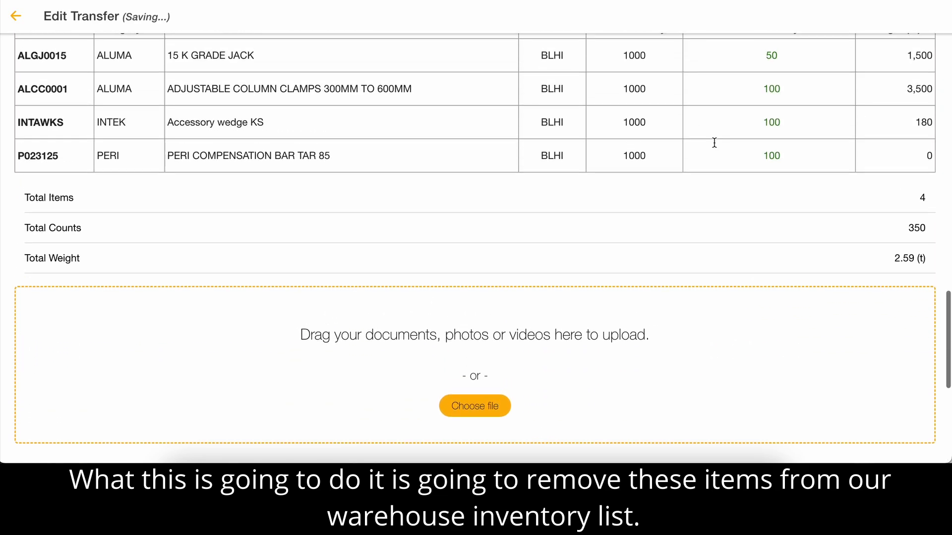
scroll(714, 144, up, 2)
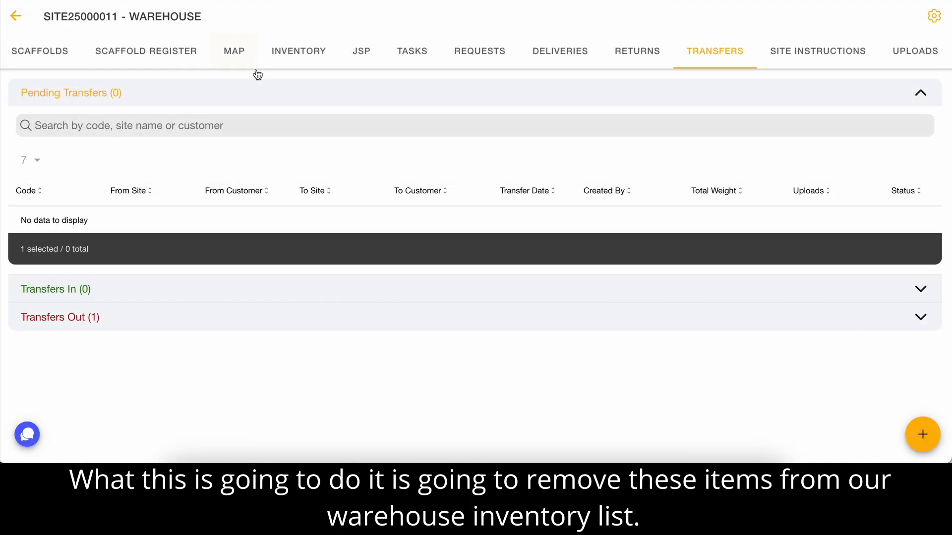
- Check the WAREHOUSE inventory's total weight and the item quantities after the transfer
click(301, 56)
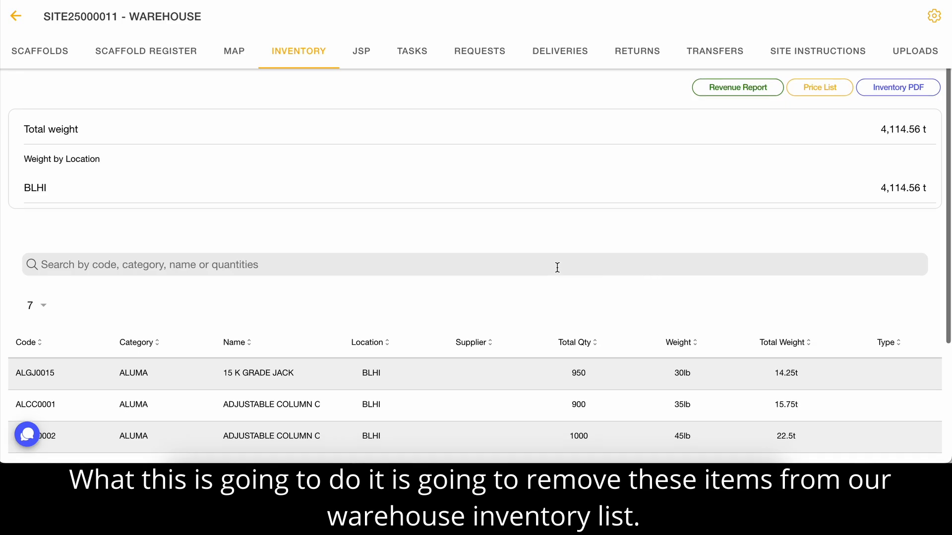
scroll(558, 270, down, 3)
scroll(558, 273, down, 1)
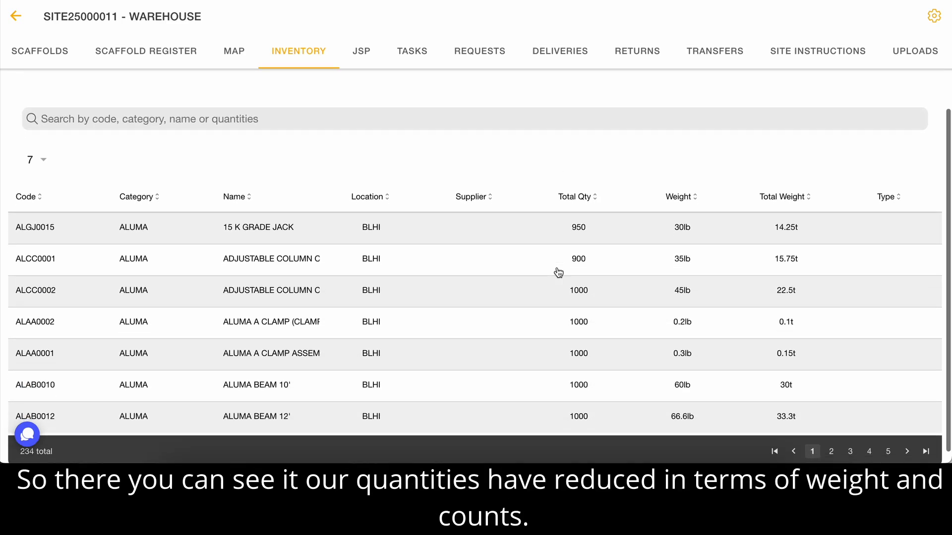
scroll(330, 237, up, 5)
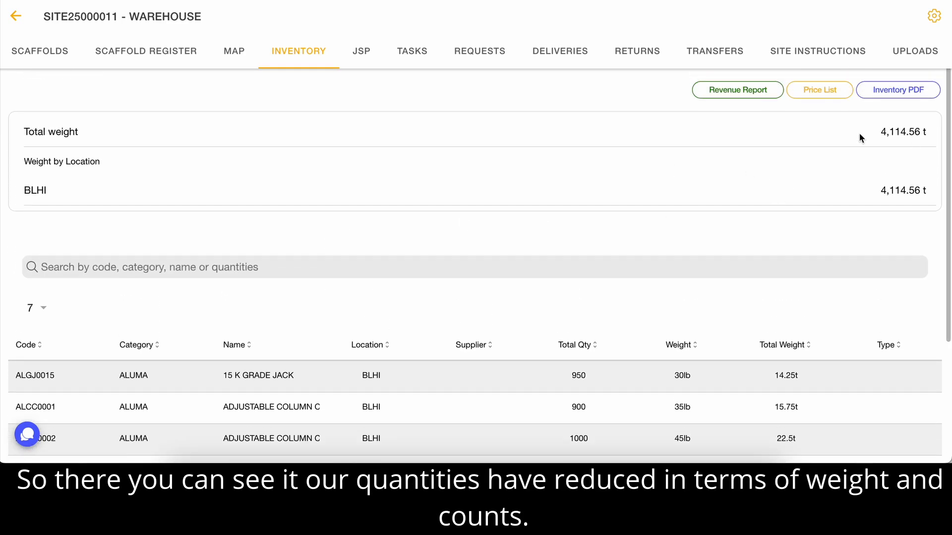
scroll(594, 237, down, 3)
scroll(584, 240, down, 2)
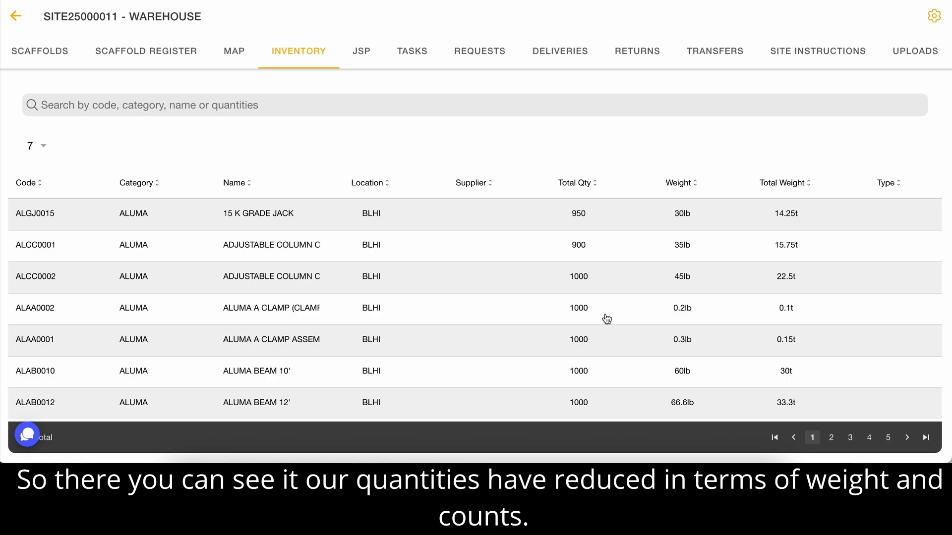
- Expand the WAREHOUSE site's outgoing transfers and look at the transfer sent to JOB Site
click(714, 52)
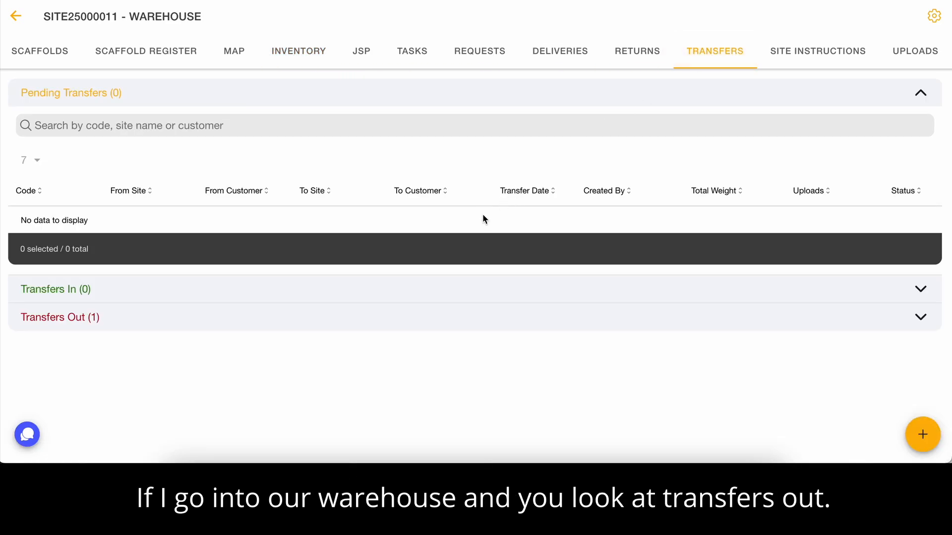
click(376, 322)
scroll(378, 325, down, 2)
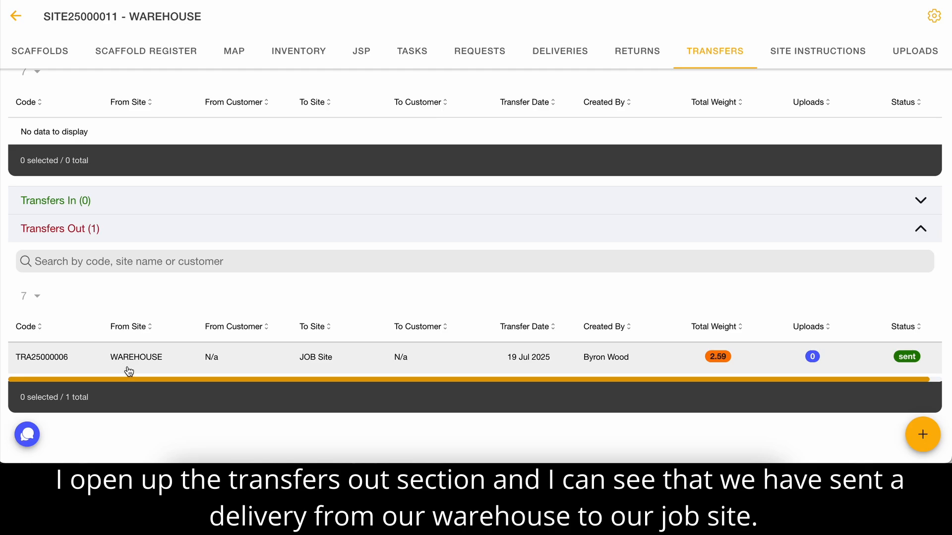
- Open the transfer sent to JOB Site, download its transfer note and read through the PDF
click(512, 361)
scroll(495, 356, down, 15)
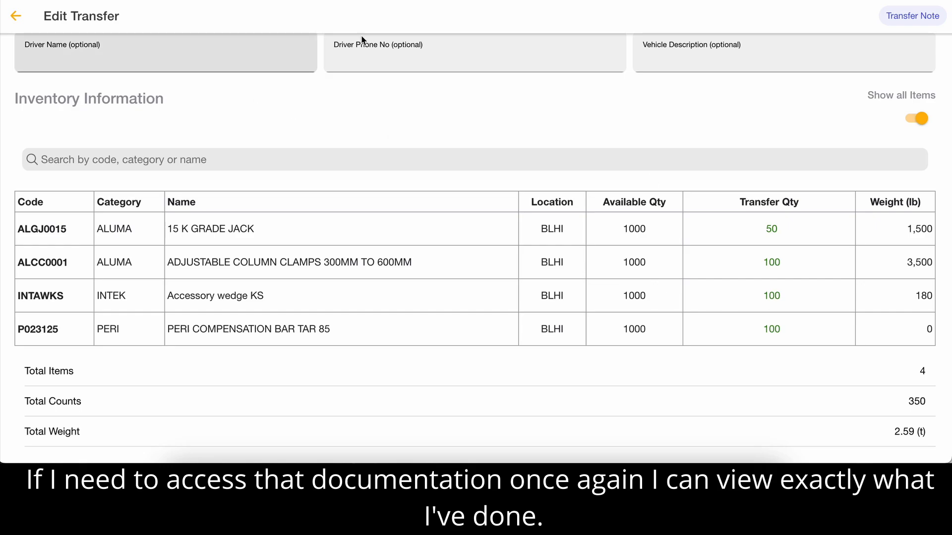
click(919, 22)
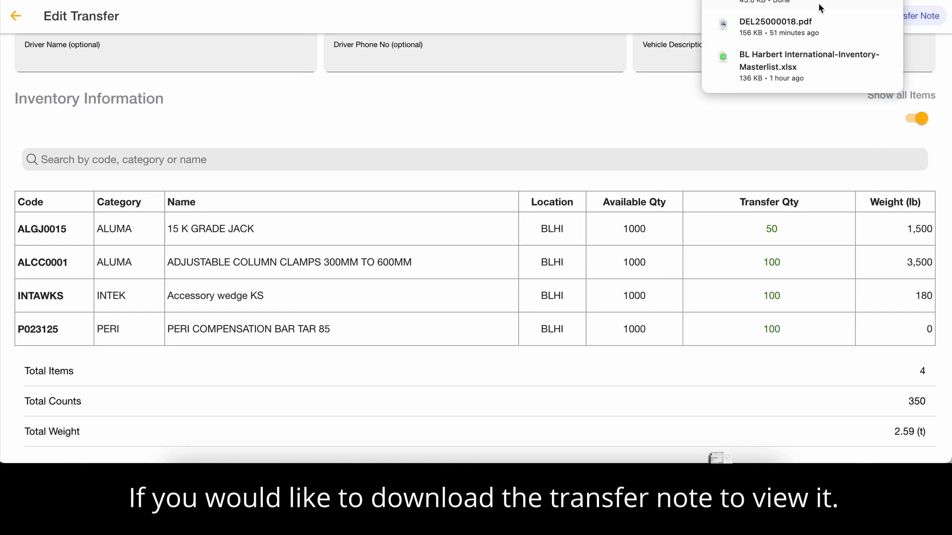
click(811, 9)
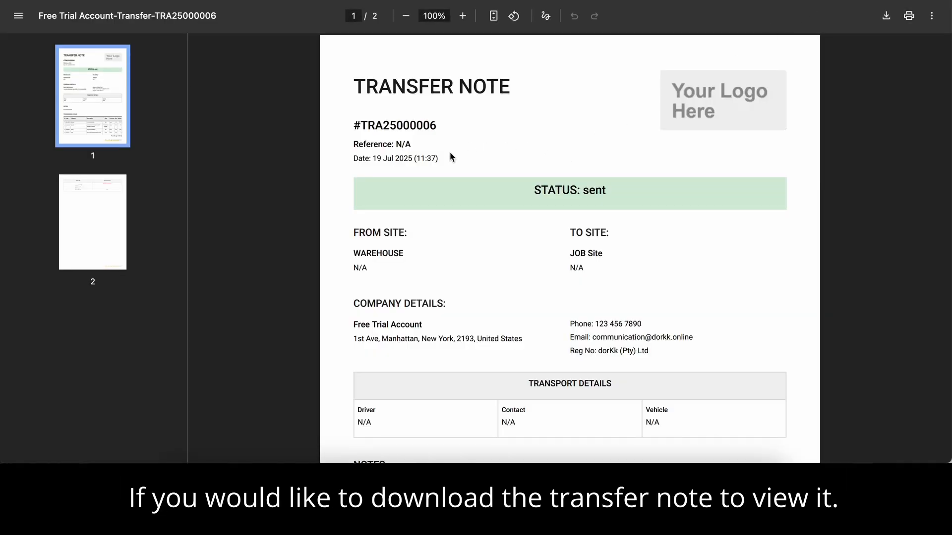
scroll(528, 177, down, 10)
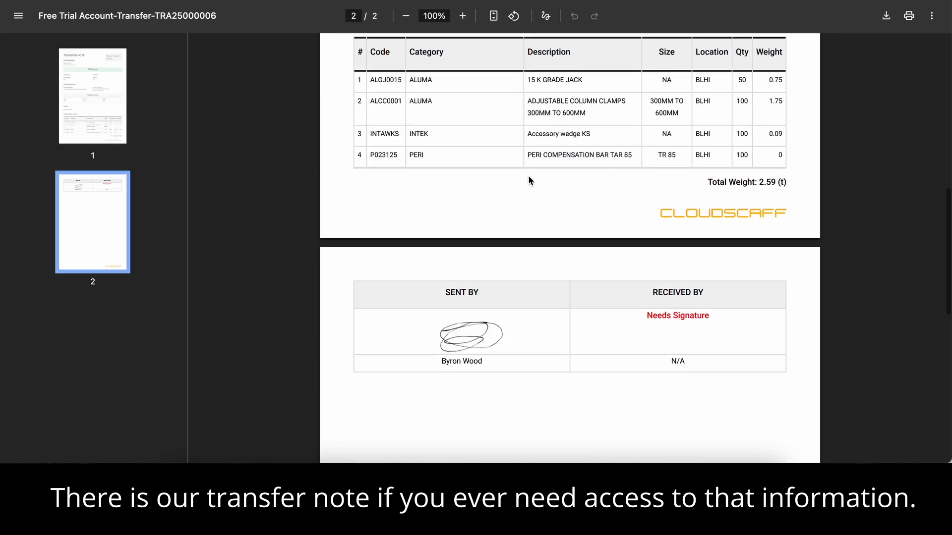
scroll(529, 179, down, 8)
scroll(528, 180, up, 10)
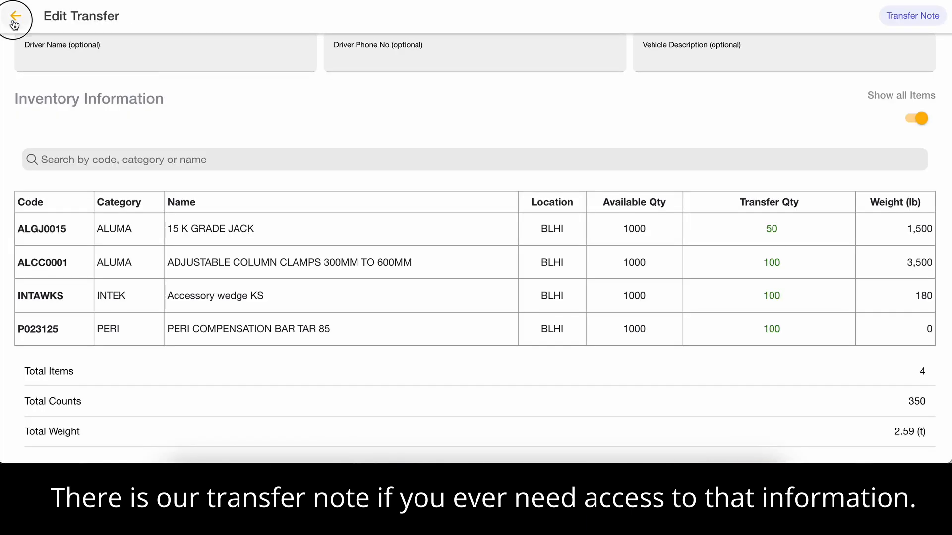
click(13, 23)
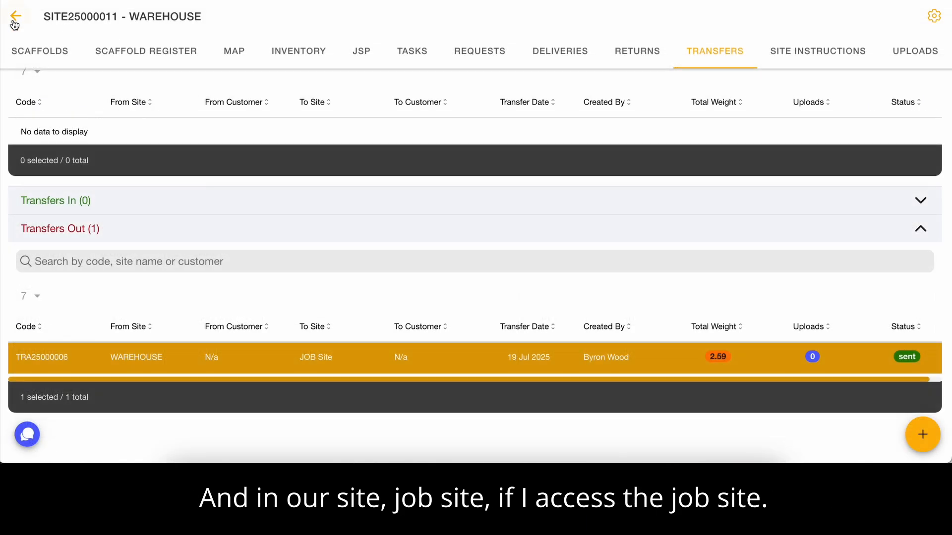
- Open JOB Site and check the items and quantities in its inventory
click(15, 23)
click(161, 186)
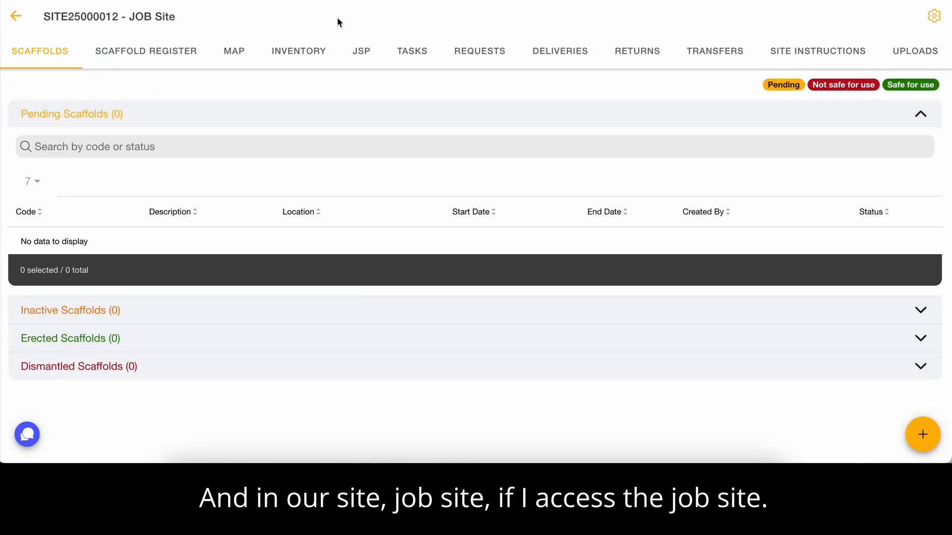
click(307, 55)
scroll(692, 212, down, 2)
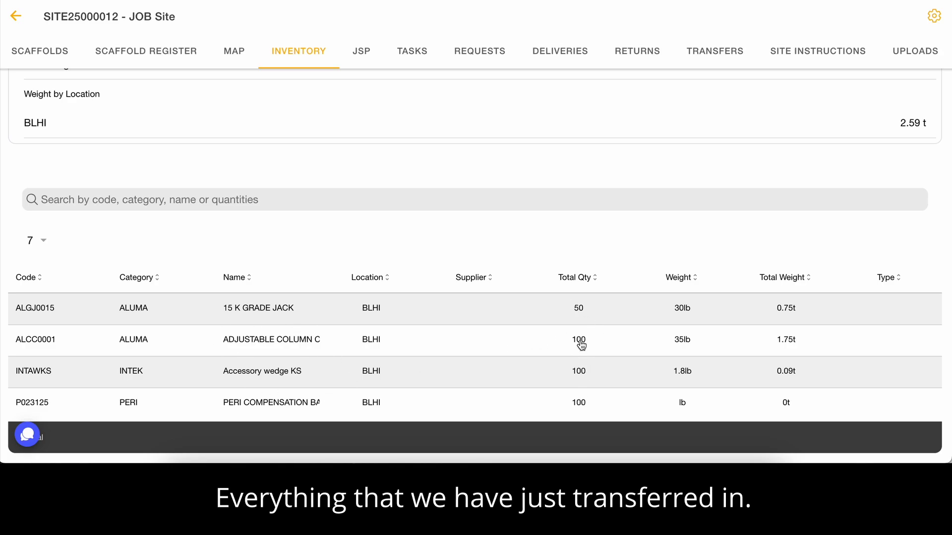
- Expand JOB Site's incoming transfers and review the sites and item quantities of the transfer from WAREHOUSE
click(722, 49)
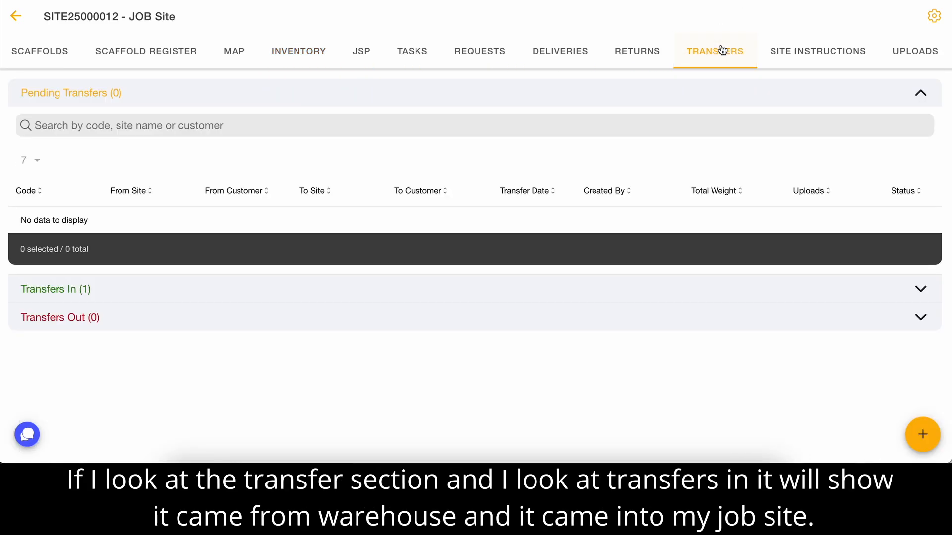
click(323, 285)
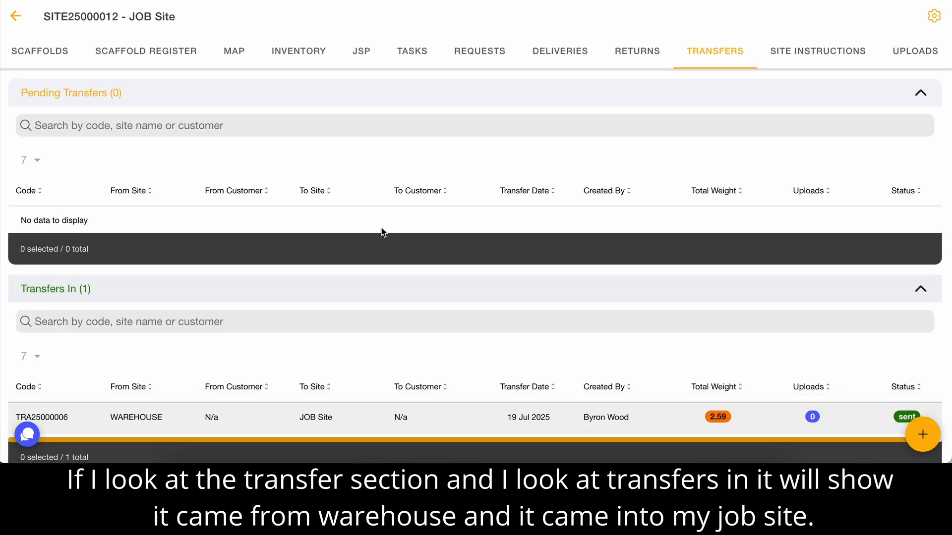
scroll(381, 232, down, 2)
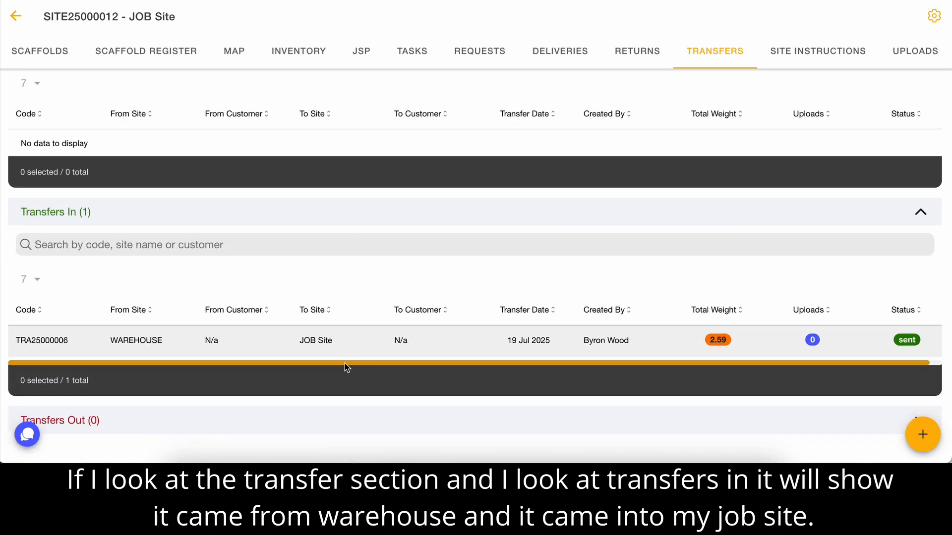
click(318, 341)
scroll(483, 245, down, 10)
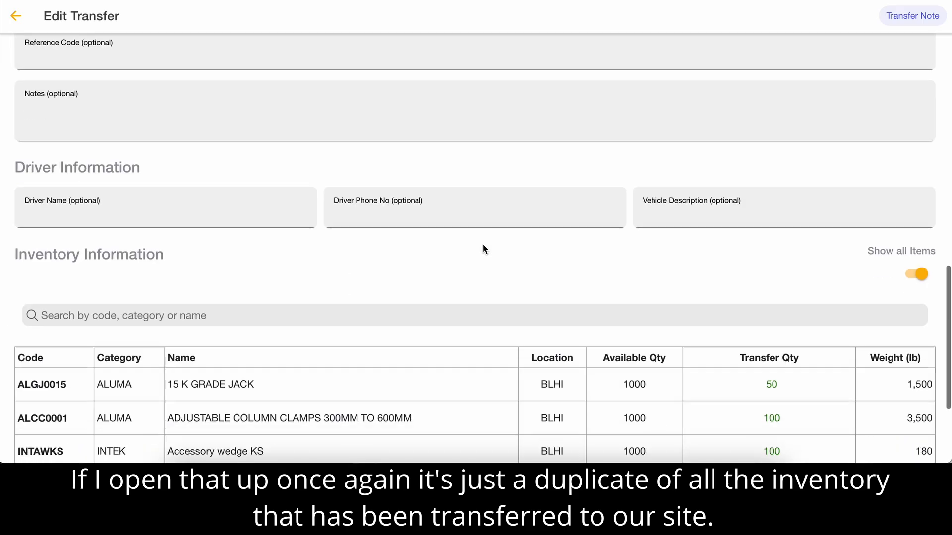
scroll(483, 244, down, 3)
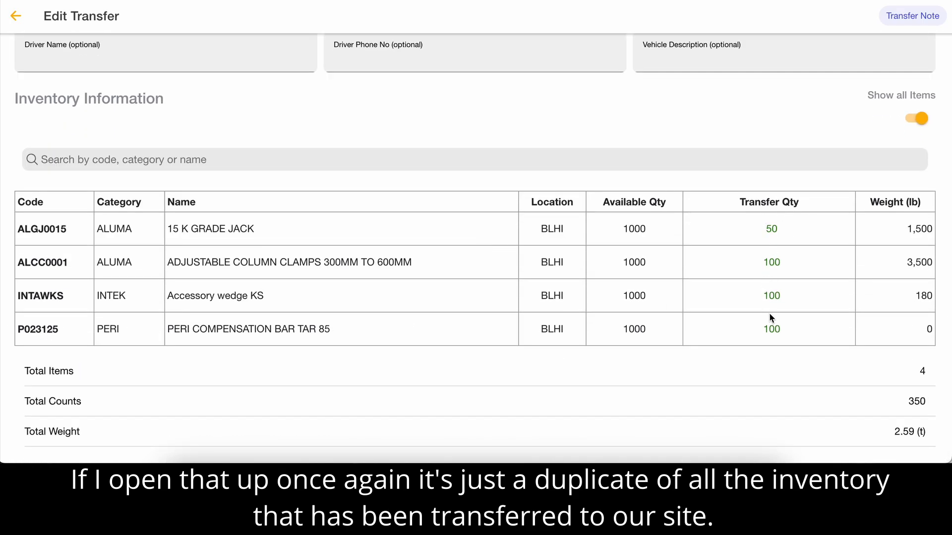
scroll(778, 304, up, 15)
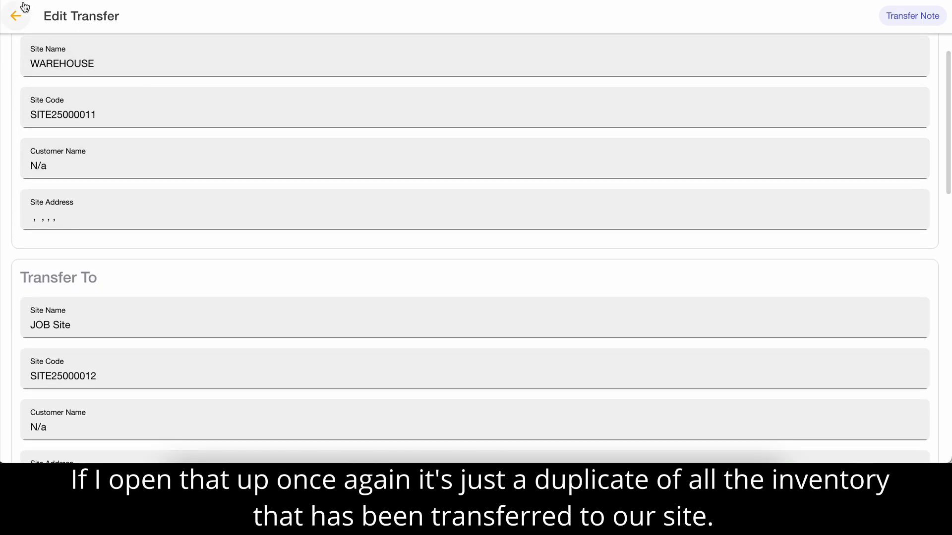
click(17, 16)
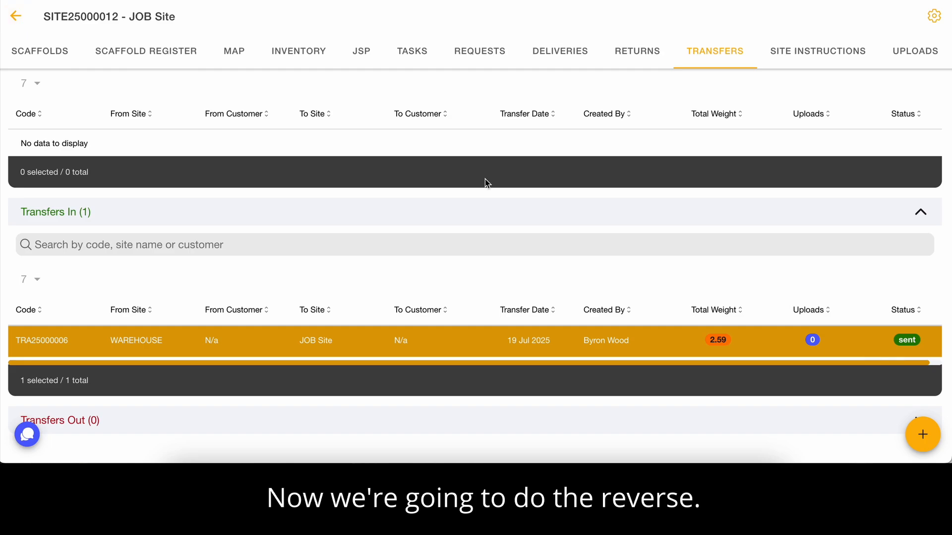
scroll(496, 206, down, 1)
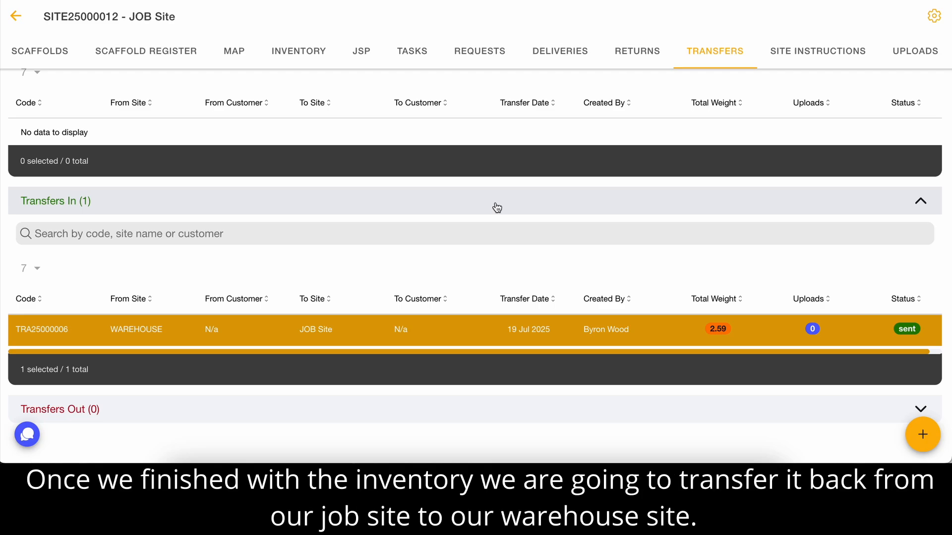
scroll(497, 208, up, 2)
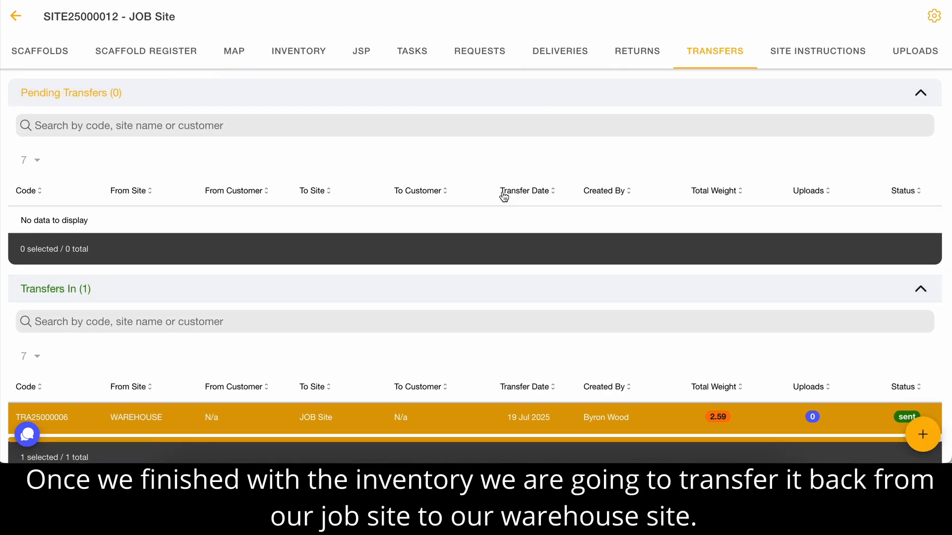
scroll(504, 198, left, 2)
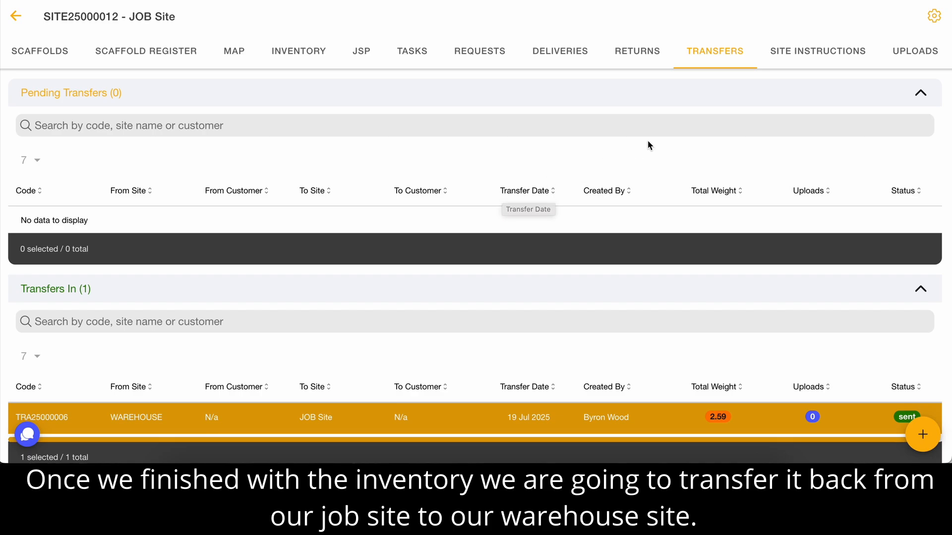
scroll(647, 140, down, 2)
scroll(648, 140, up, 2)
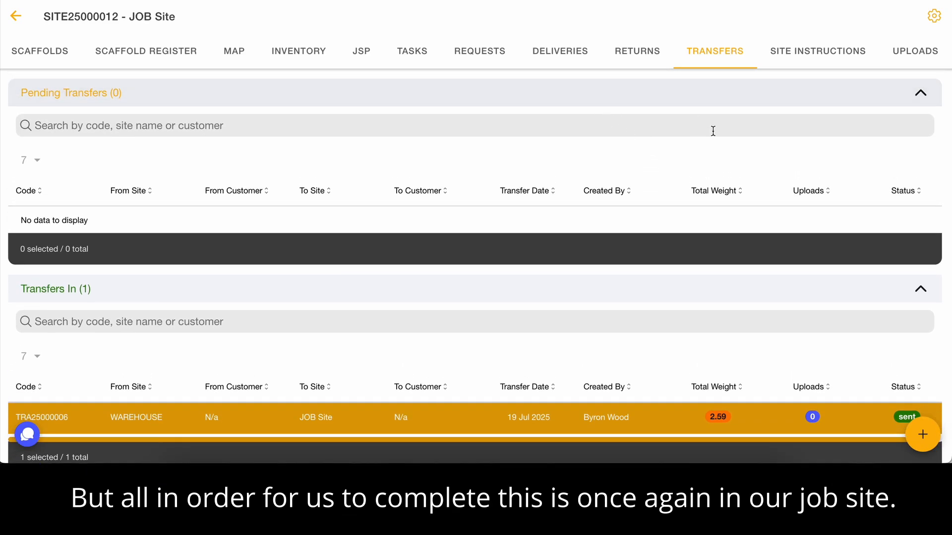
- Start a new transfer from JOB Site and select WAREHOUSE as the receiving site
click(758, 103)
click(776, 129)
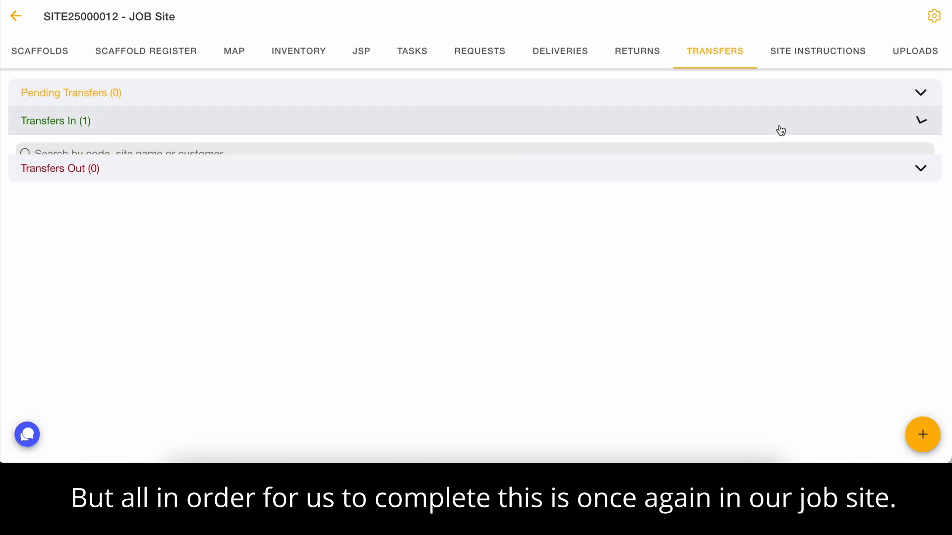
click(923, 432)
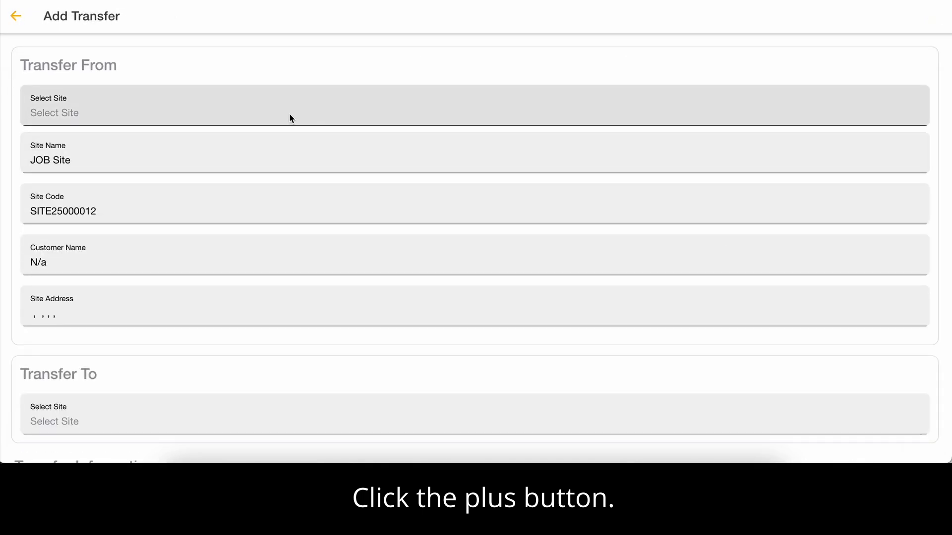
scroll(149, 109, down, 1)
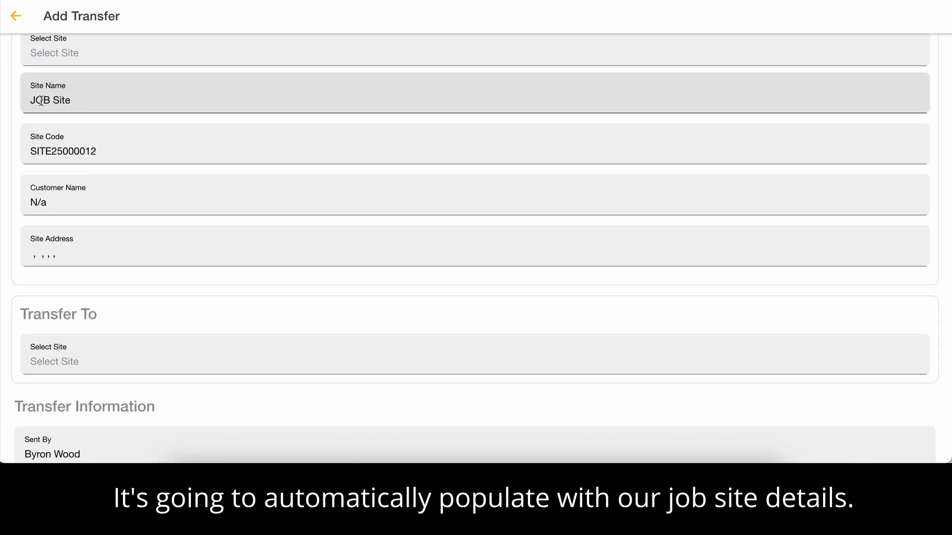
scroll(210, 140, down, 3)
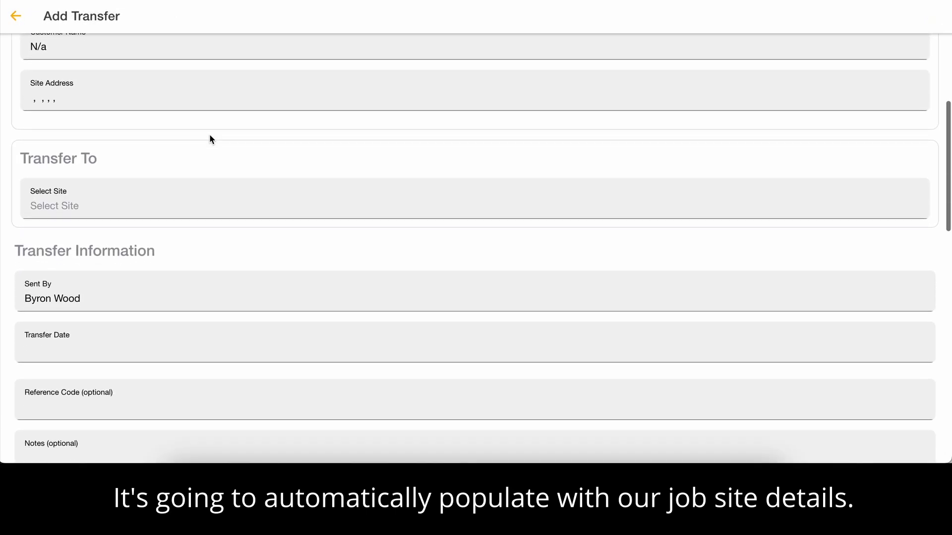
click(146, 200)
click(445, 185)
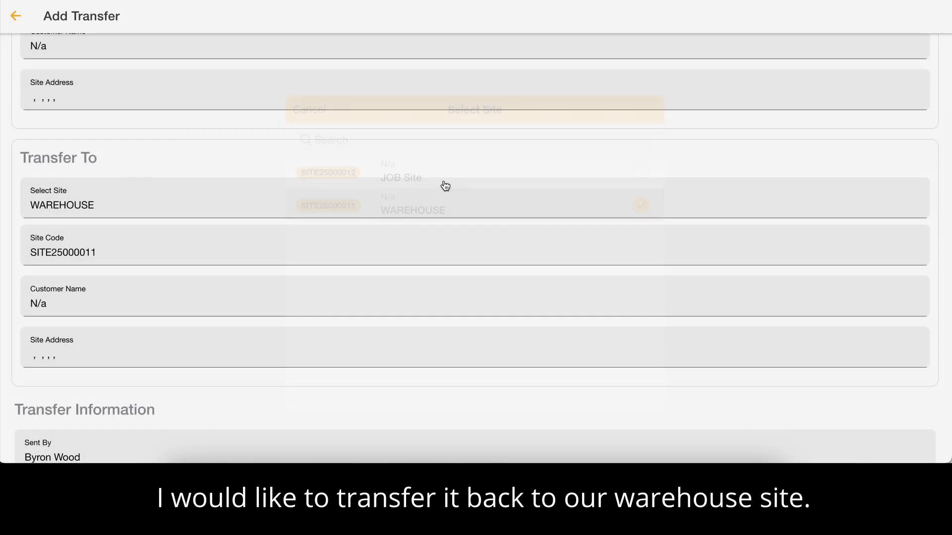
- Set the transfer date to 19 July 2025
scroll(444, 185, down, 6)
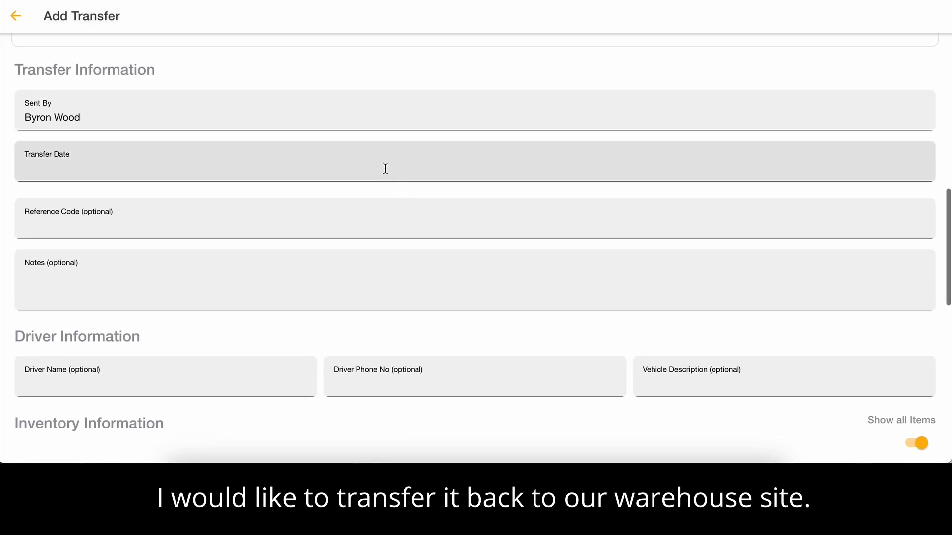
click(384, 168)
click(534, 241)
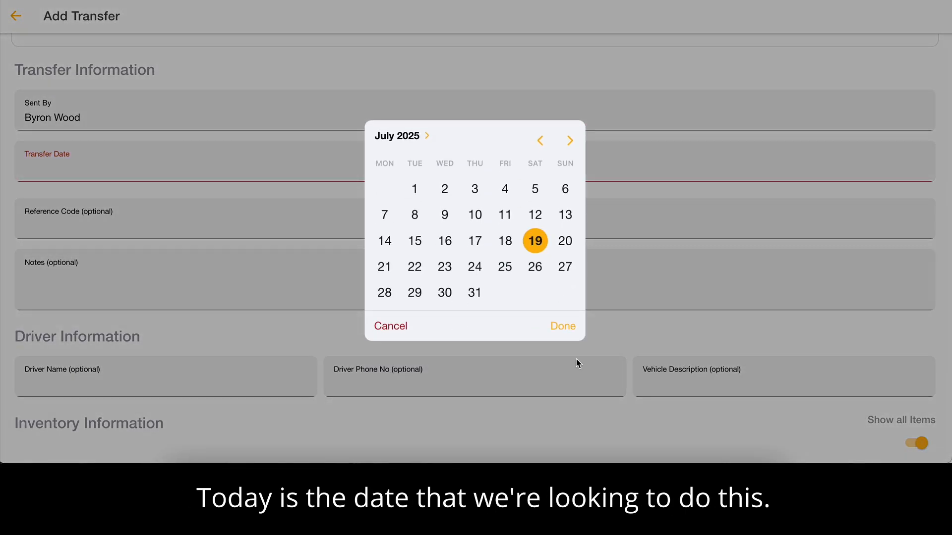
click(567, 333)
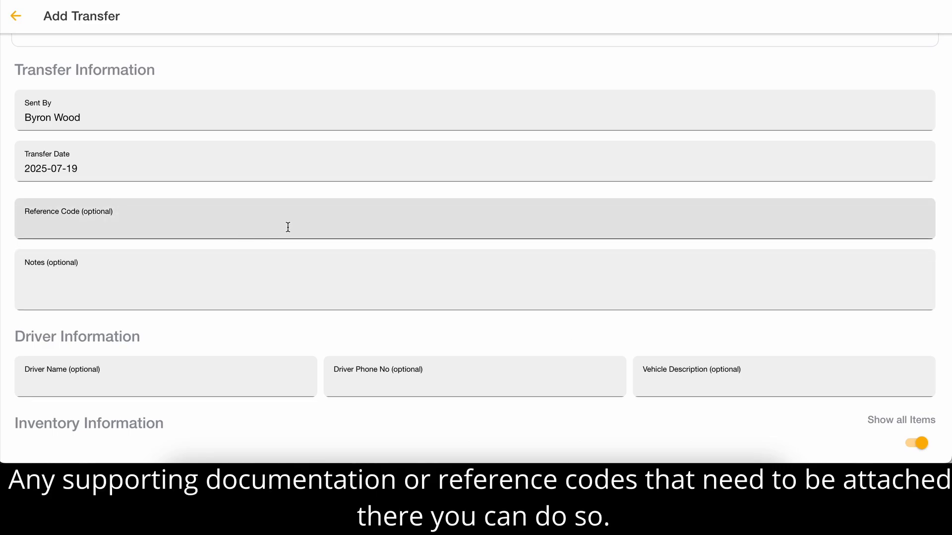
- Set the transfer quantity of 15 K GRADE JACK to 25 and of Accessory wedge KS to 50
scroll(255, 217, down, 2)
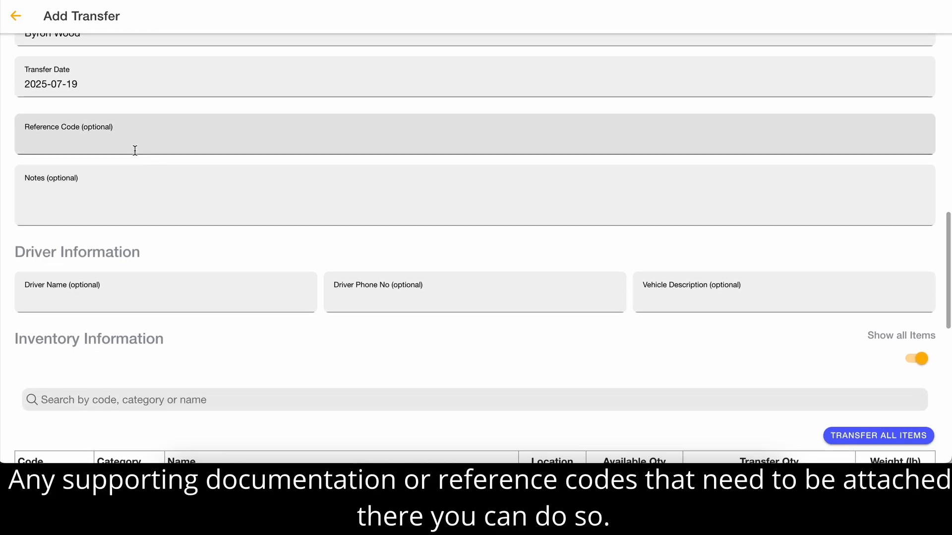
scroll(215, 136, down, 3)
scroll(216, 136, down, 1)
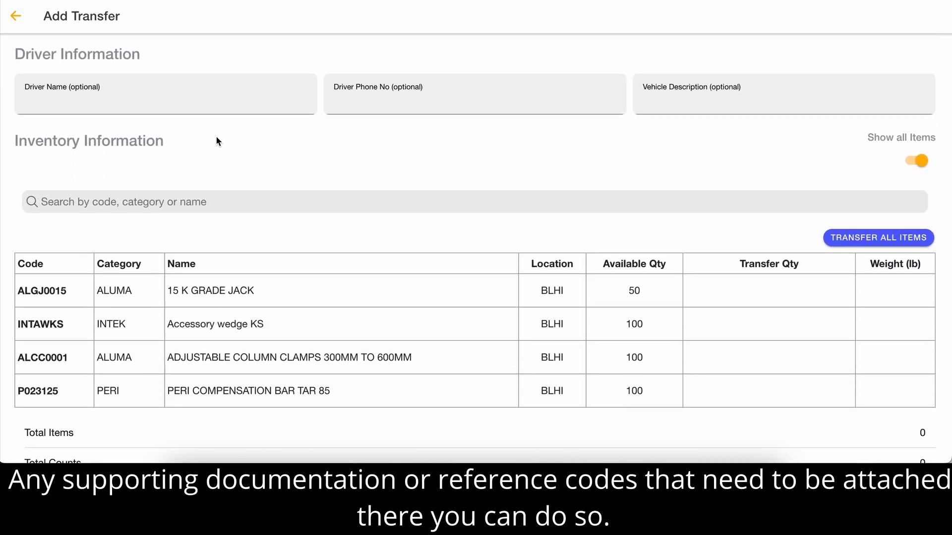
scroll(216, 136, down, 4)
scroll(216, 137, up, 1)
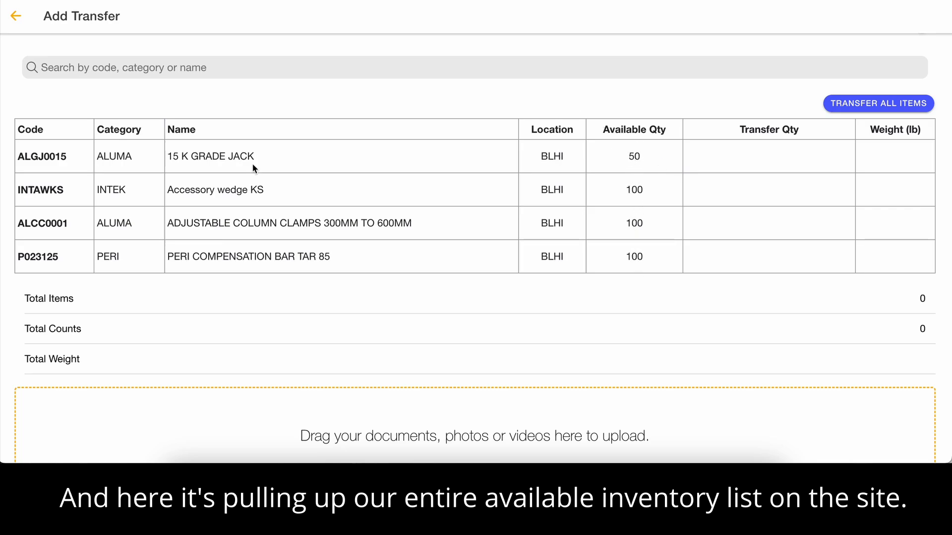
click(747, 155)
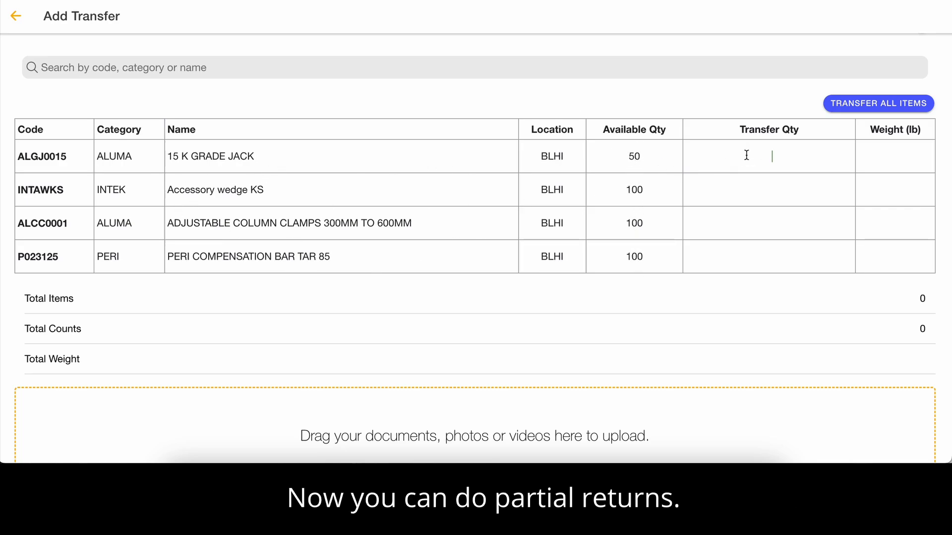
text(25)
click(761, 183)
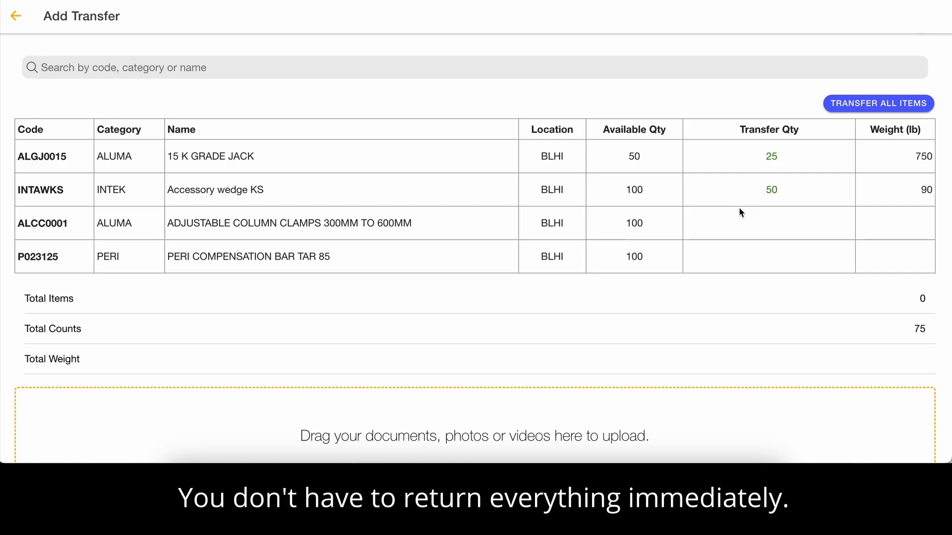
- Set the transfer quantities of ADJUSTABLE COLUMN CLAMPS 300MM TO 600MM and PERI COMPENSATION BAR TAR 85 to 100 each
click(749, 222)
text(100)
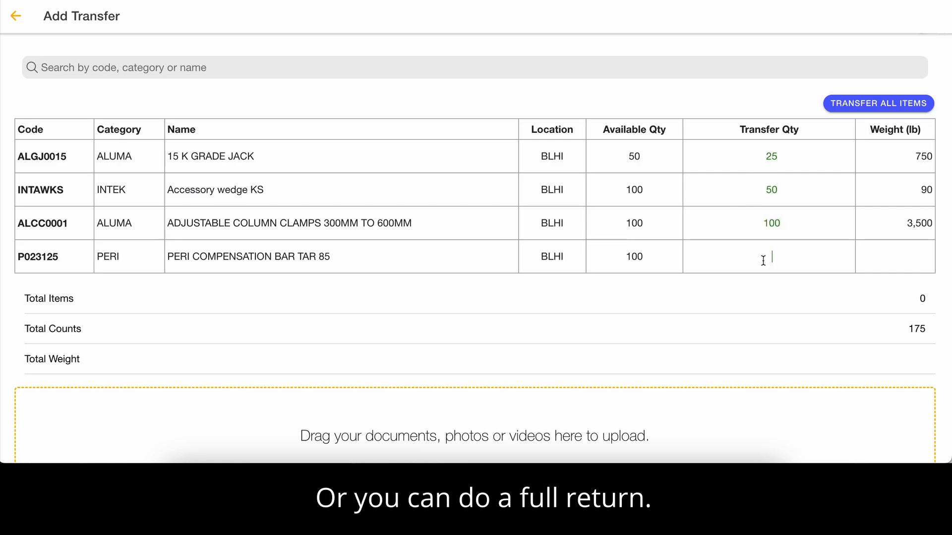
text(100)
scroll(700, 251, down, 1)
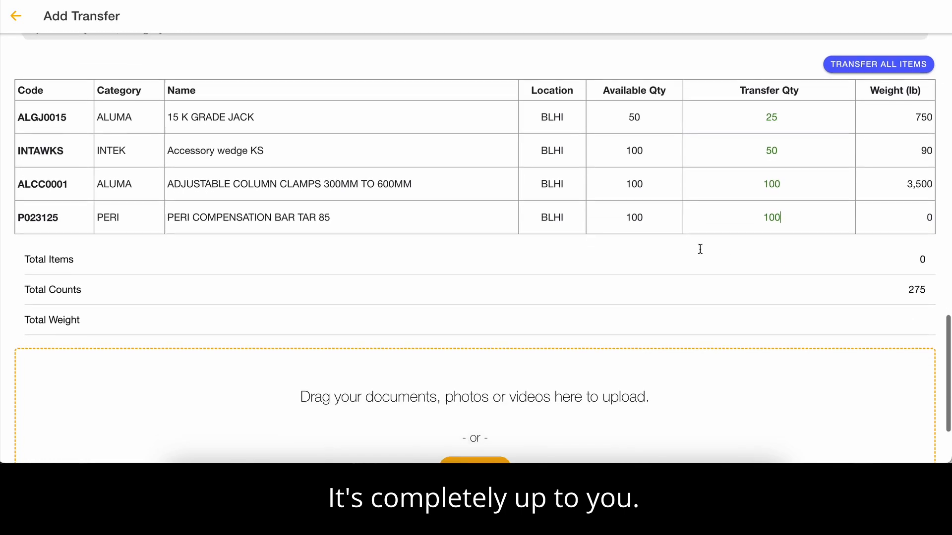
scroll(699, 253, down, 2)
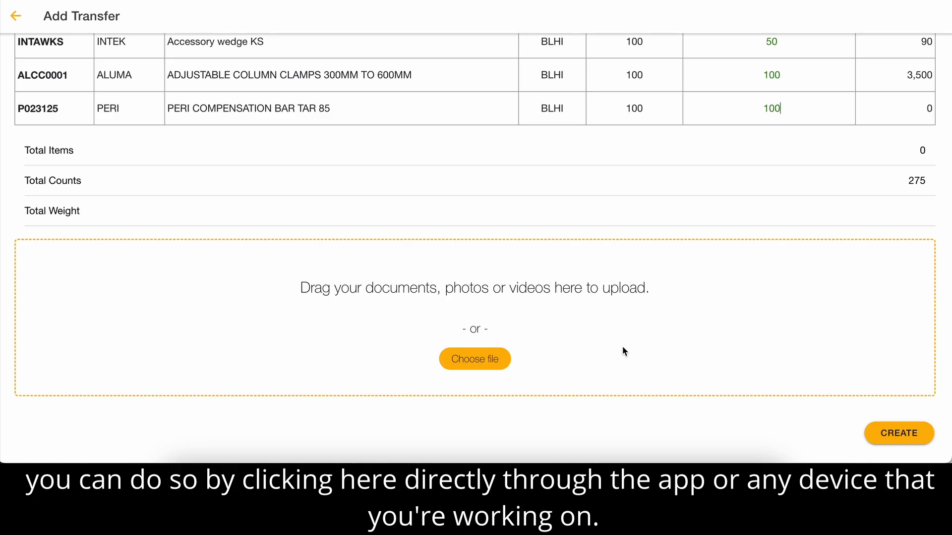
- Create the transfer to WAREHOUSE and expand the pending transfers of JOB Site
click(898, 436)
click(520, 270)
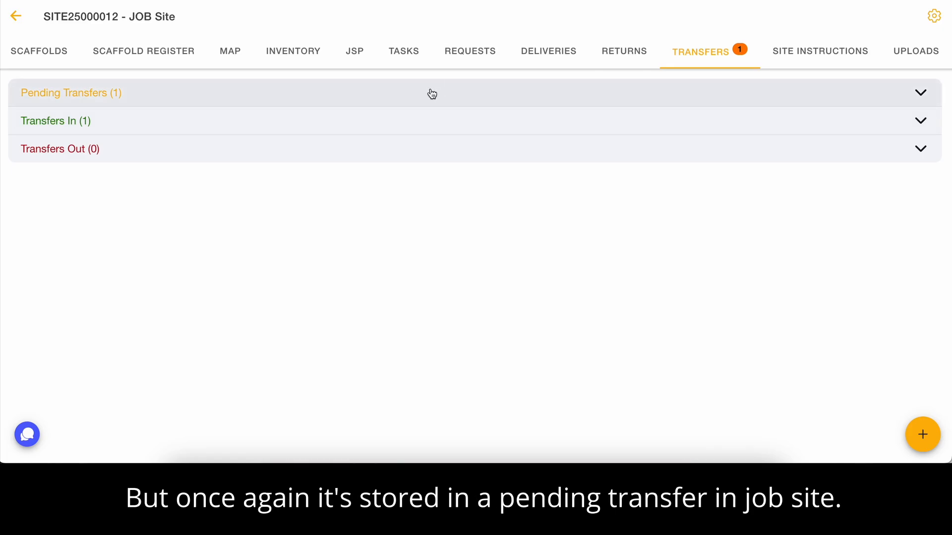
click(471, 103)
drag(127, 16, 217, 18)
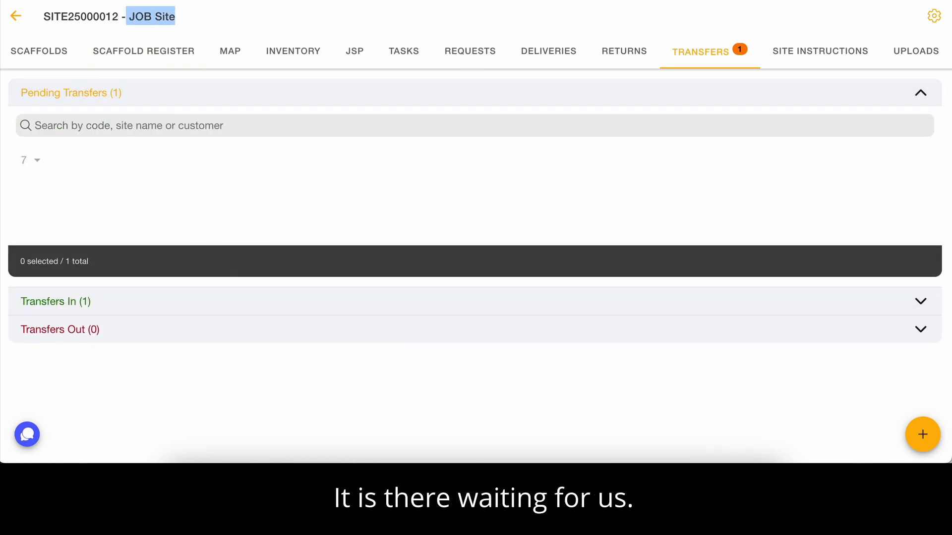
- Open the pending transfer from within the WAREHOUSE site and examine its incoming items and quantities
click(16, 20)
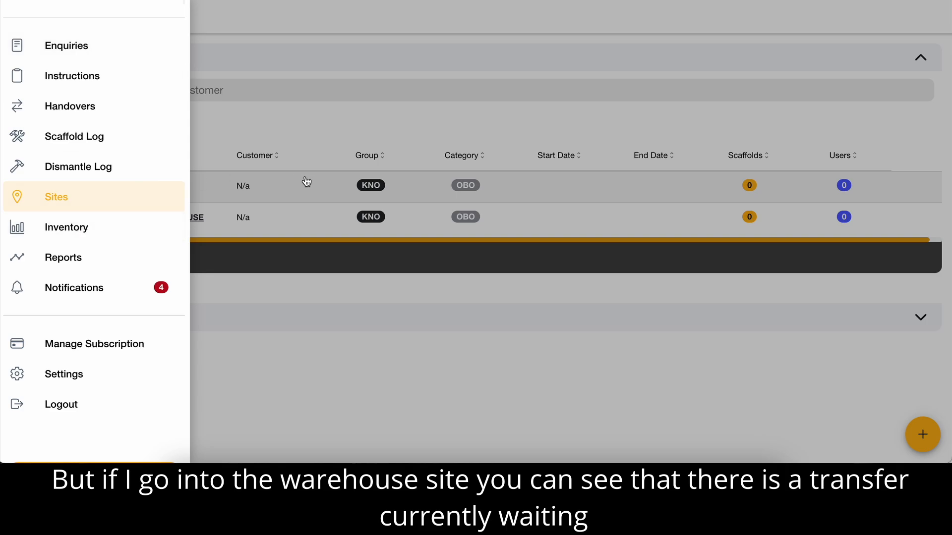
click(308, 182)
click(185, 227)
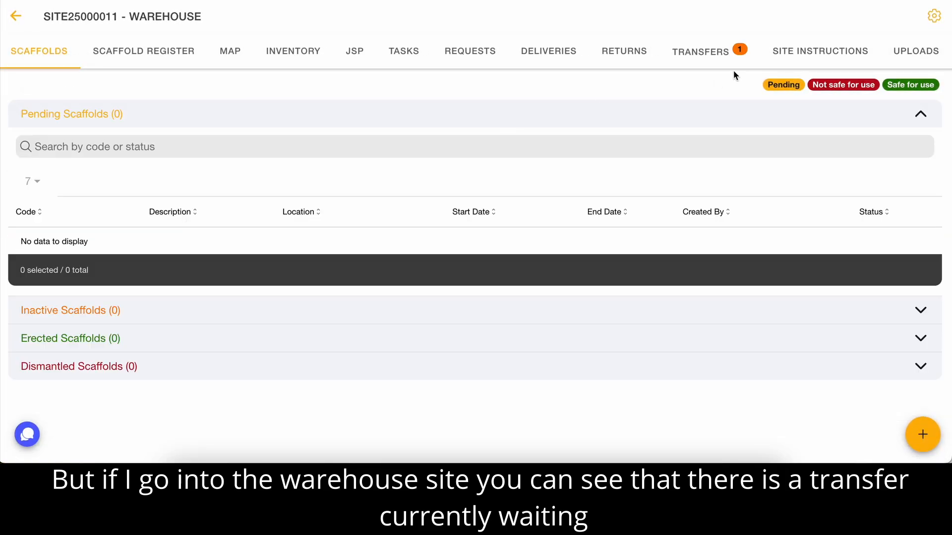
click(699, 59)
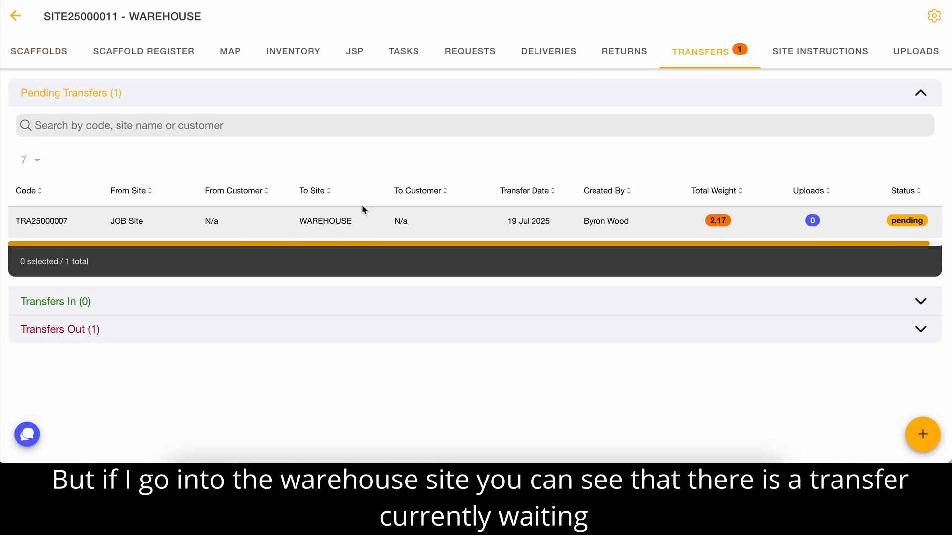
click(370, 219)
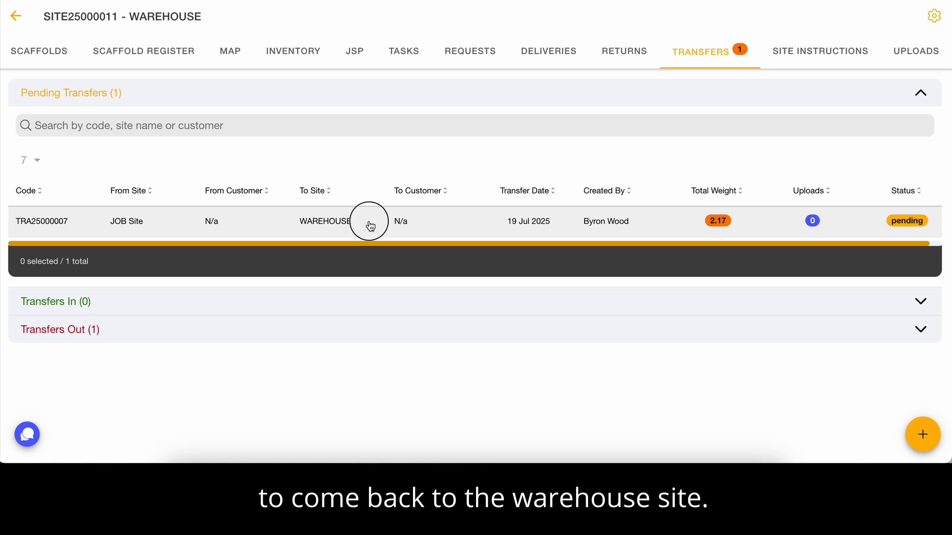
scroll(370, 218, down, 10)
scroll(371, 226, down, 5)
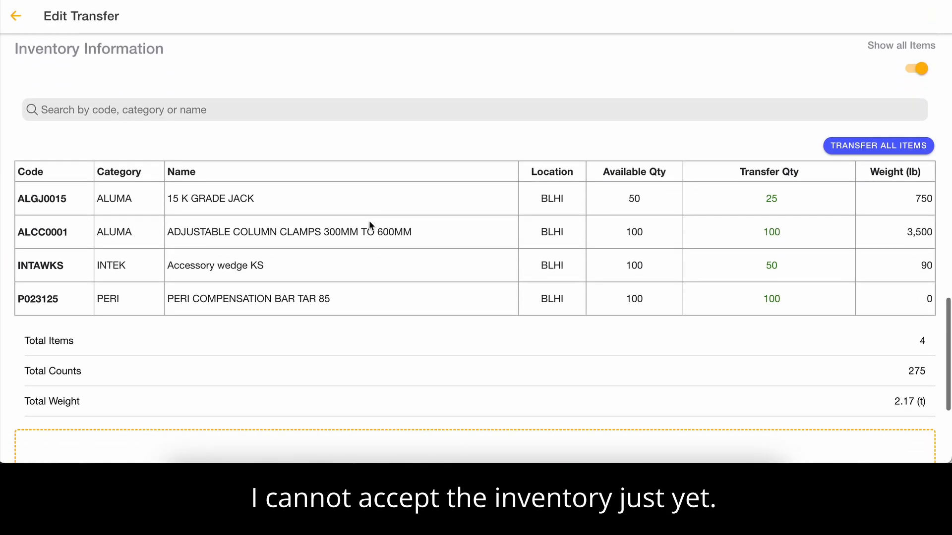
scroll(758, 274, up, 12)
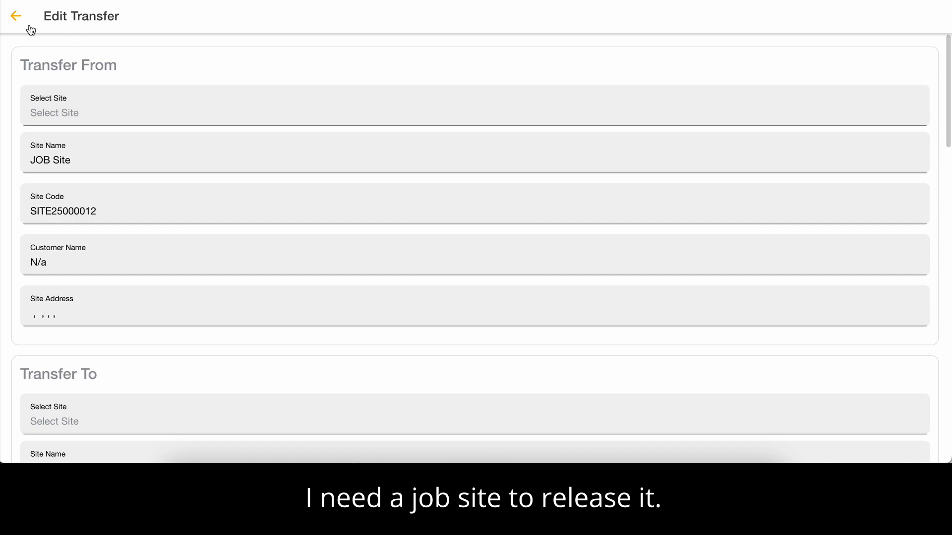
click(31, 30)
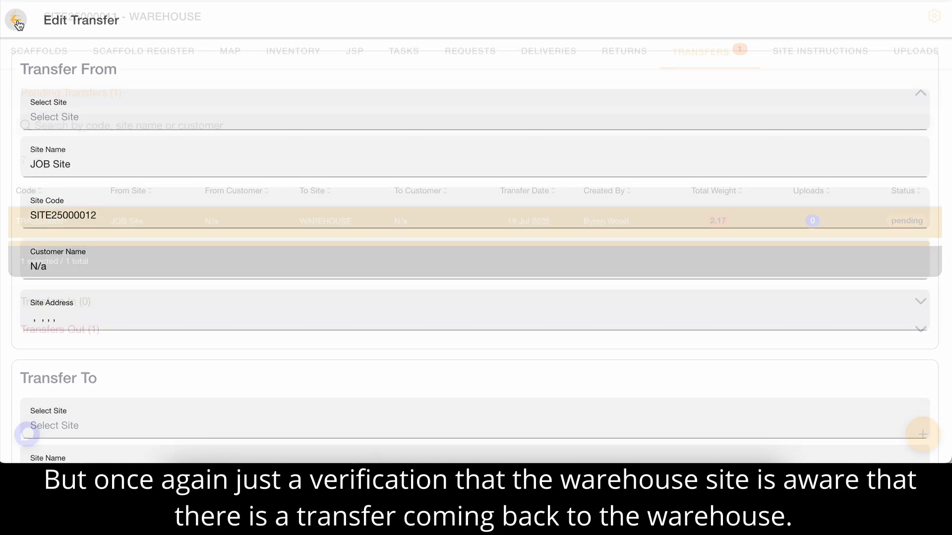
- Open the pending transfer from within JOB Site and review its items and transfer quantities
click(30, 30)
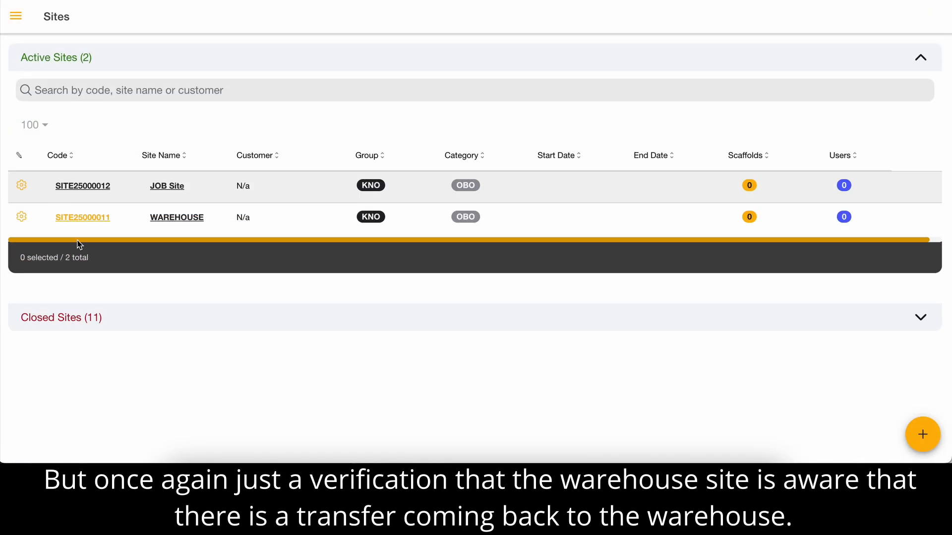
click(173, 187)
click(715, 57)
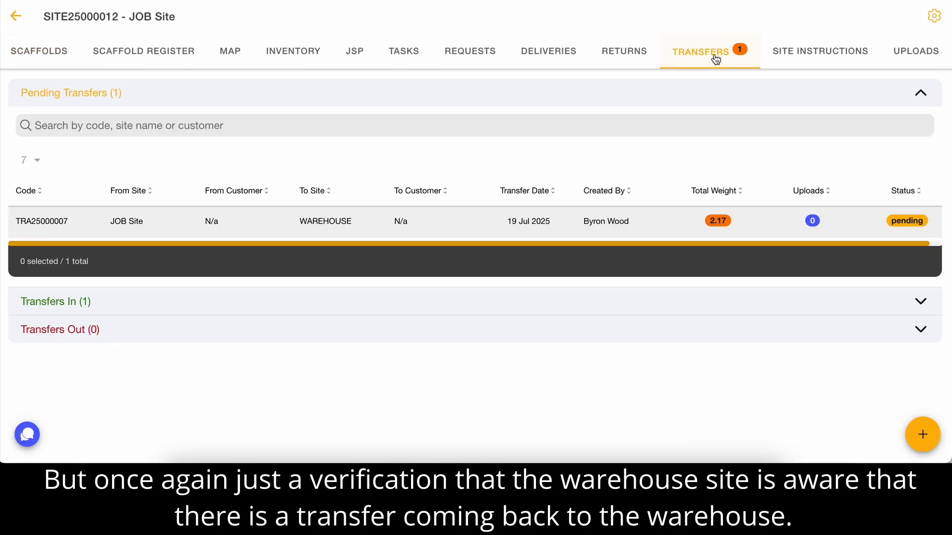
click(527, 219)
scroll(526, 214, down, 7)
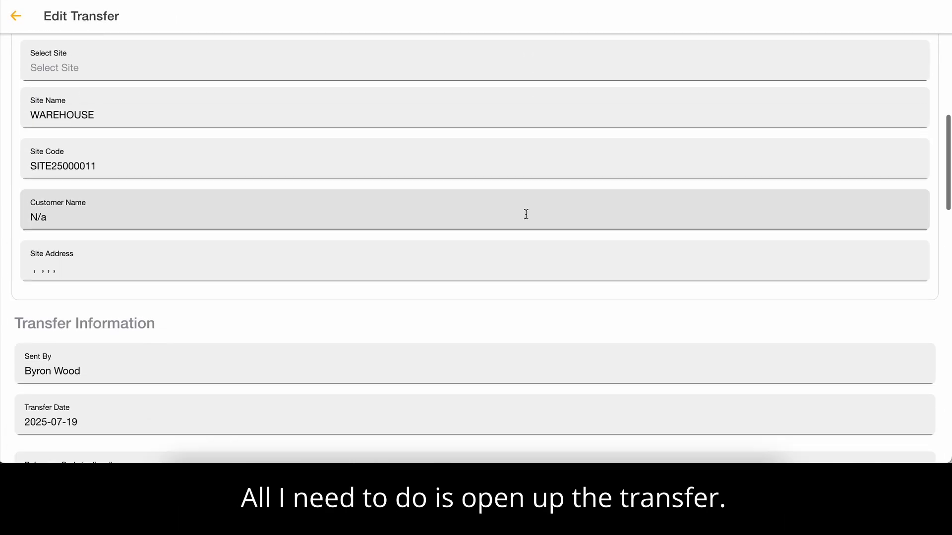
scroll(526, 214, down, 12)
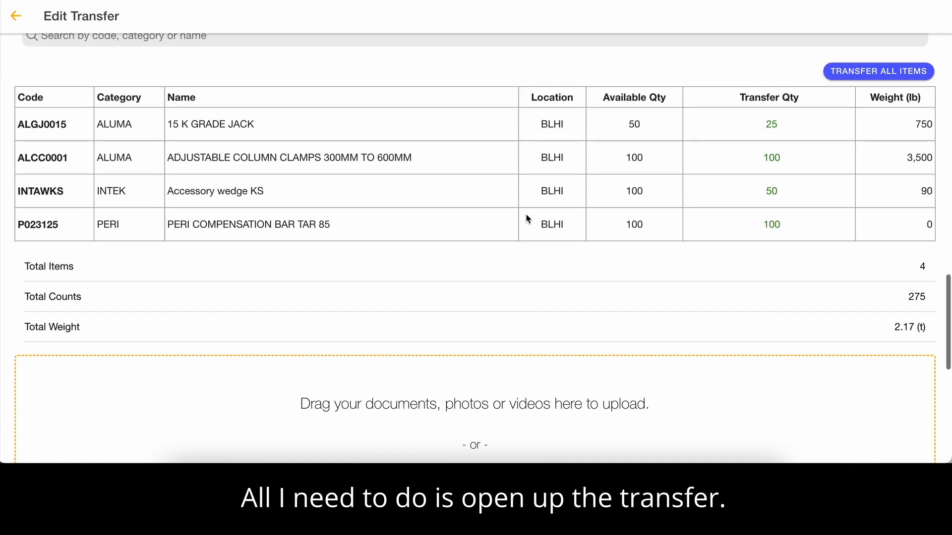
scroll(527, 218, down, 3)
scroll(526, 218, up, 5)
scroll(526, 218, down, 1)
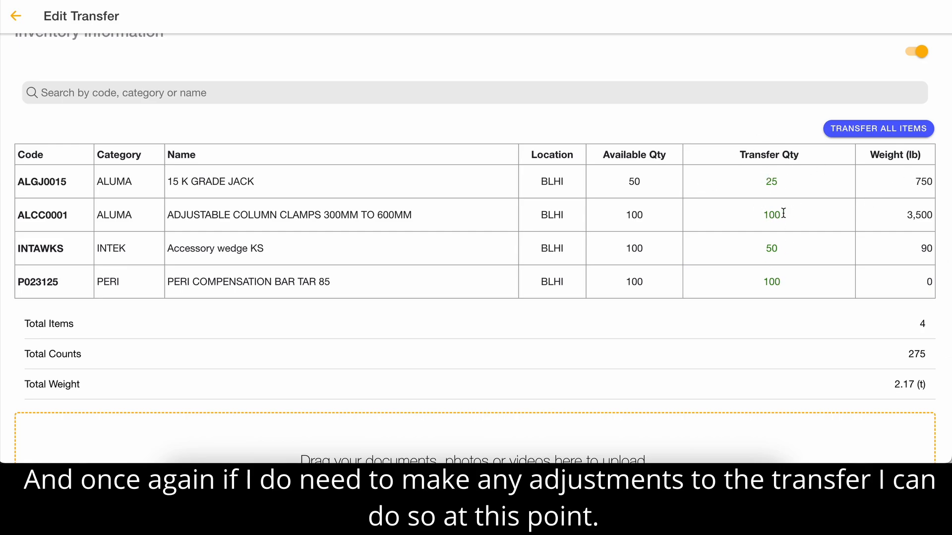
- Sign the transfer with a freehand signature, save the signature, and send the inventory immediately to WAREHOUSE
scroll(778, 269, down, 1)
scroll(778, 266, down, 8)
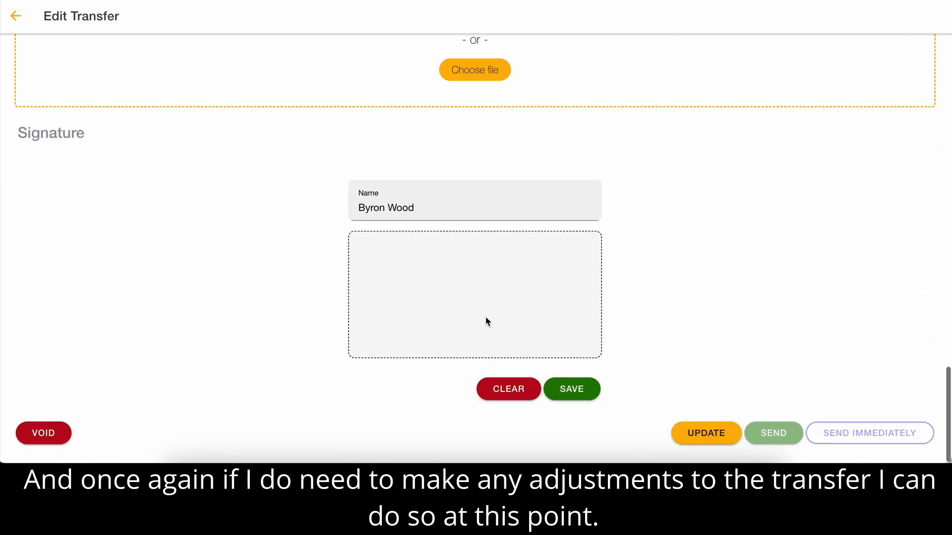
mouse_move(430, 313)
mouse_down()
mouse_move(527, 268)
mouse_move(483, 247)
mouse_up()
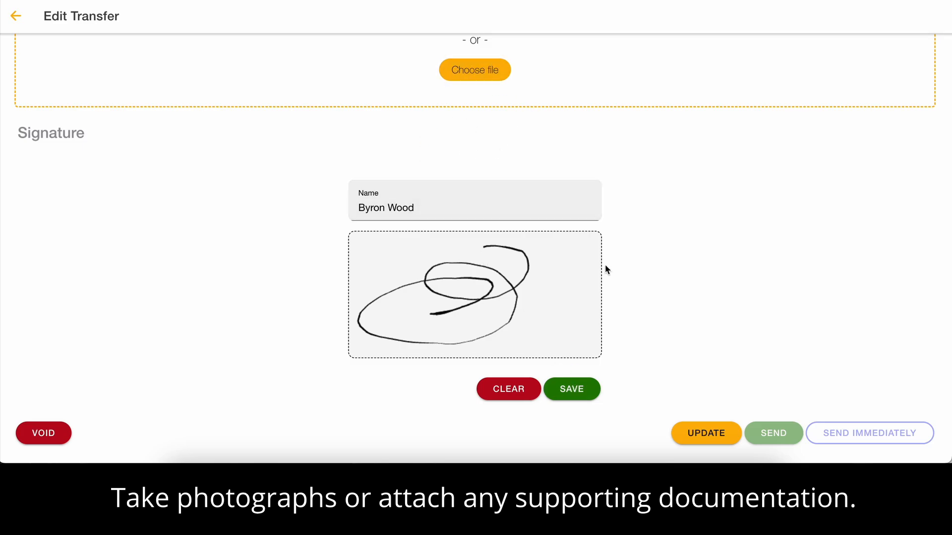
click(572, 389)
click(864, 435)
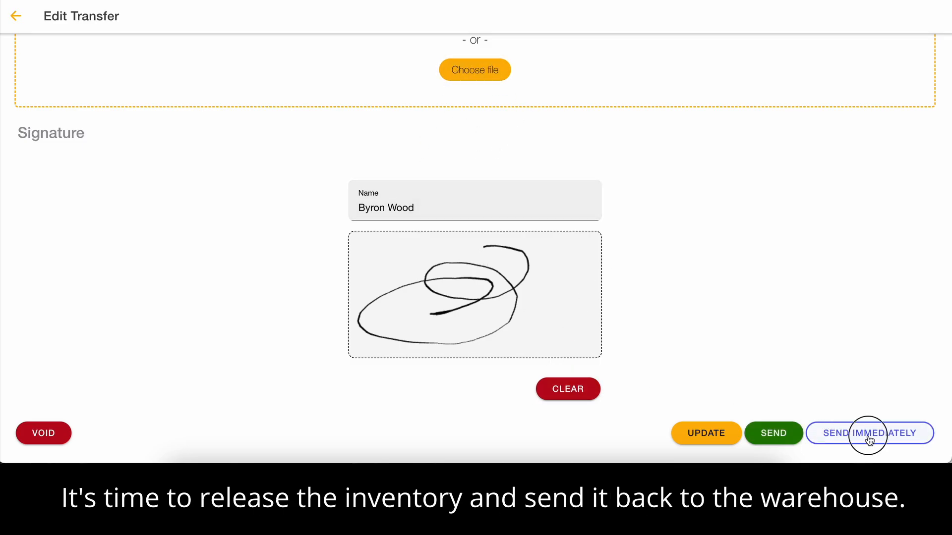
click(516, 266)
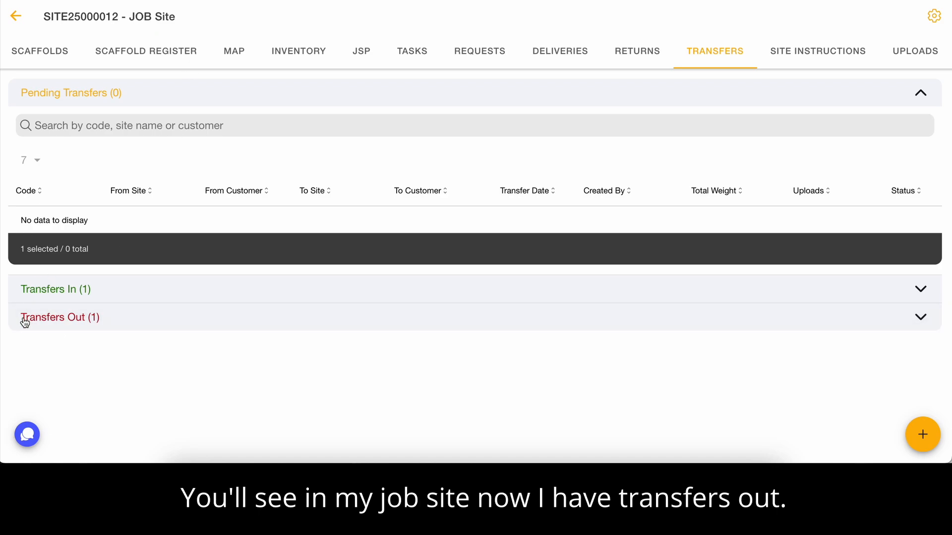
- Open the sent transfer among JOB Site's outgoing transfers and examine its inventory list
click(112, 325)
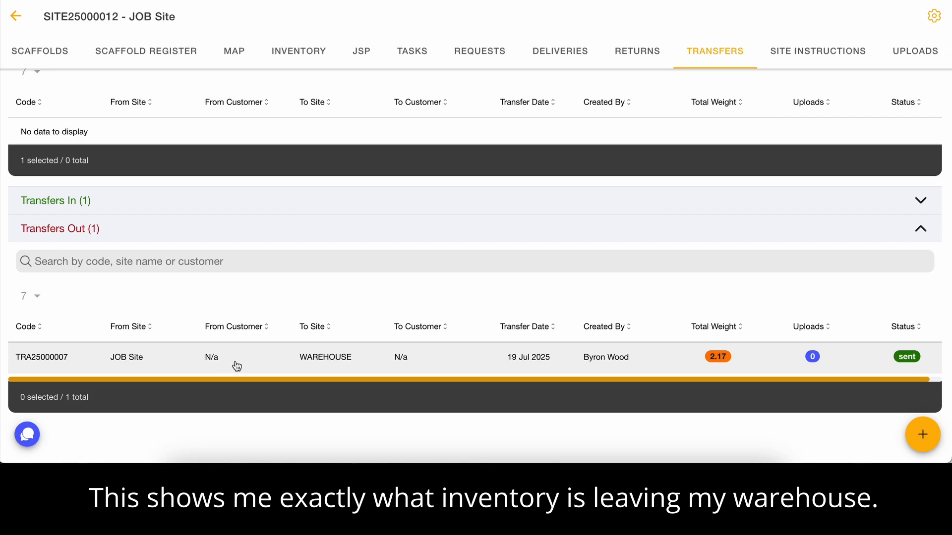
click(237, 366)
scroll(570, 211, down, 10)
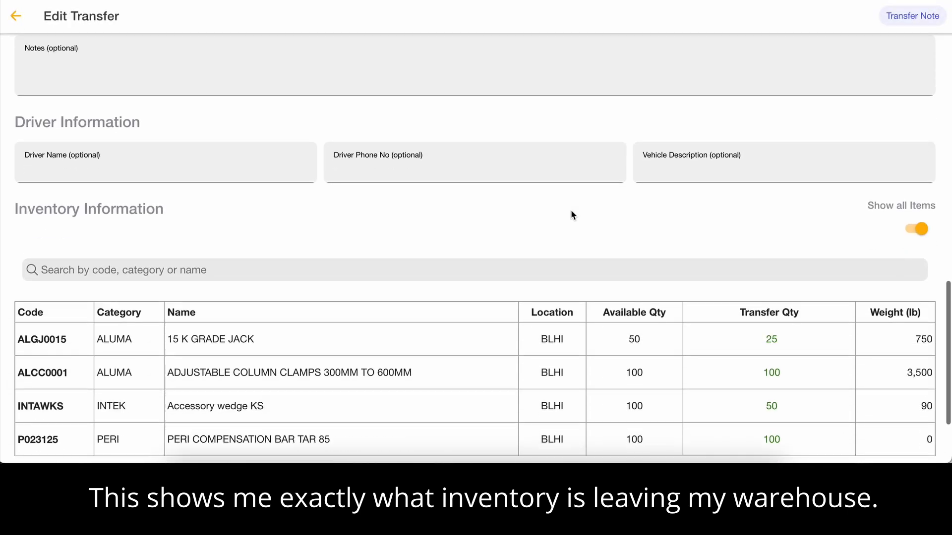
scroll(571, 211, down, 3)
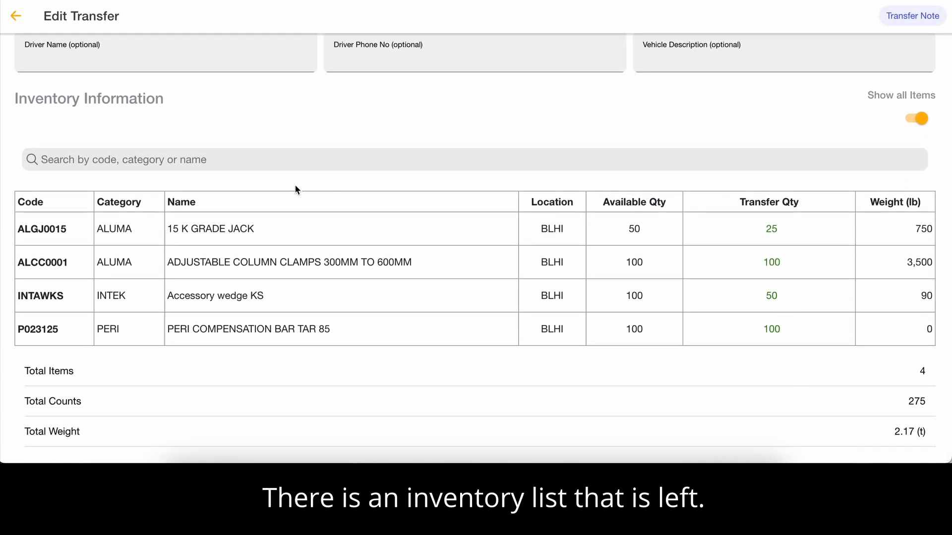
click(12, 22)
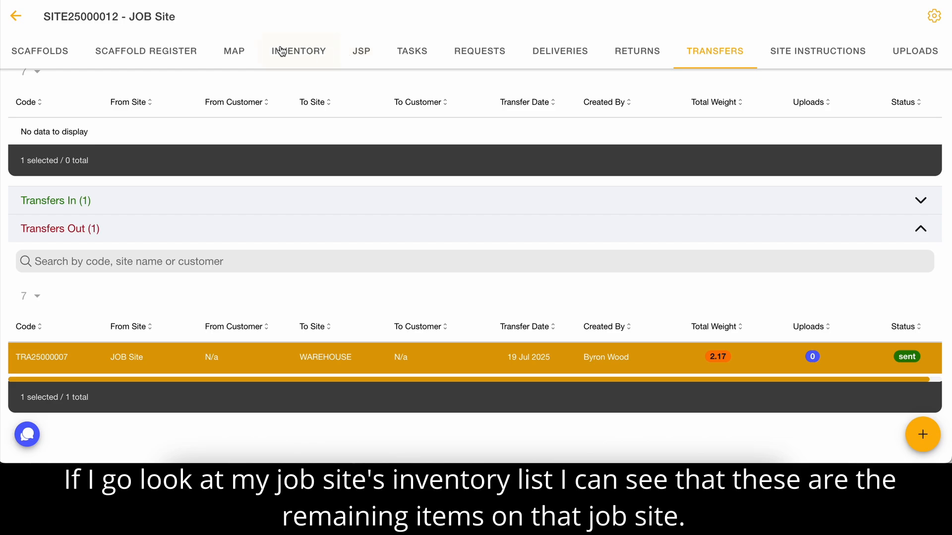
- Check the item quantities and total weight in the inventories of JOB Site and WAREHOUSE
click(281, 52)
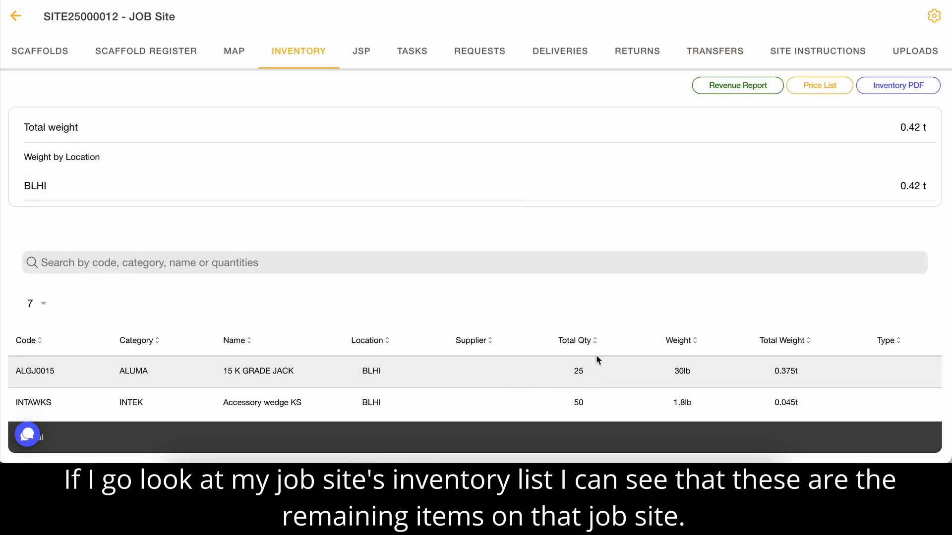
click(17, 17)
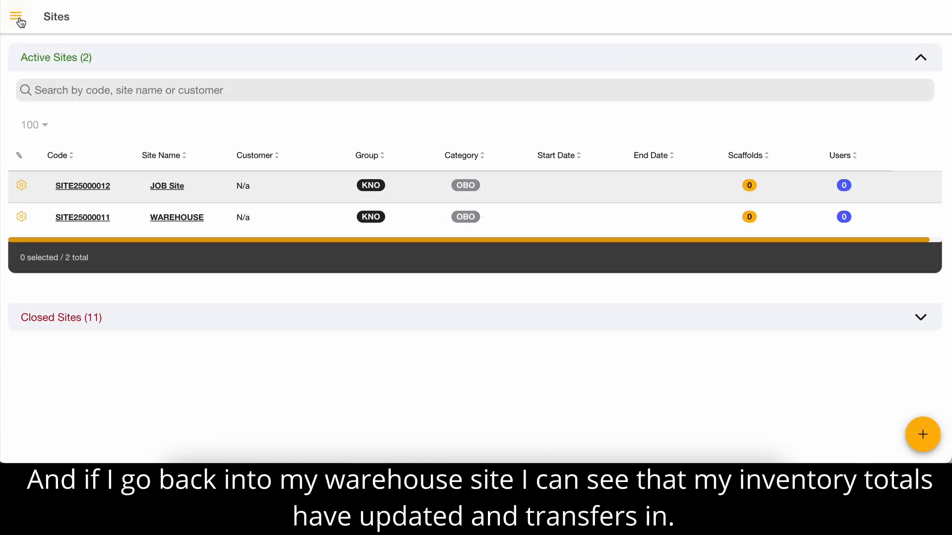
click(168, 216)
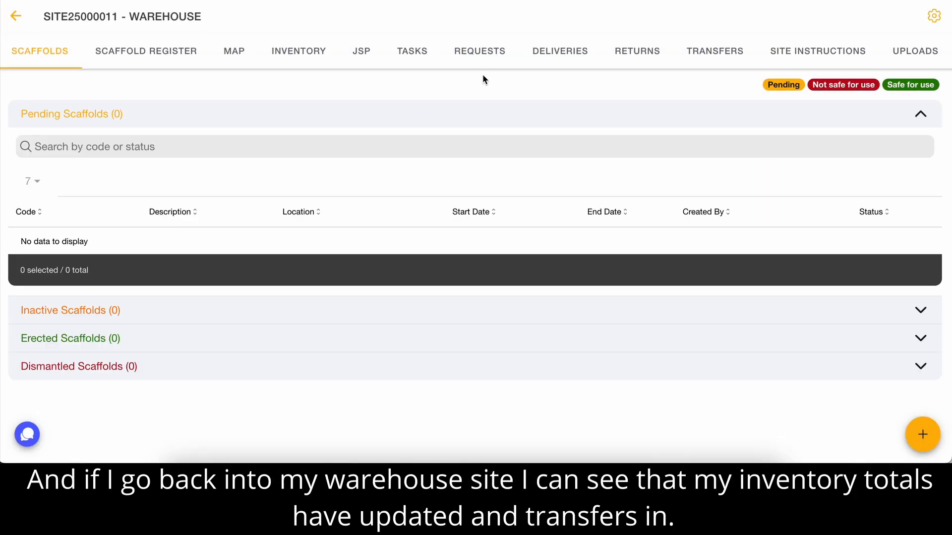
click(322, 51)
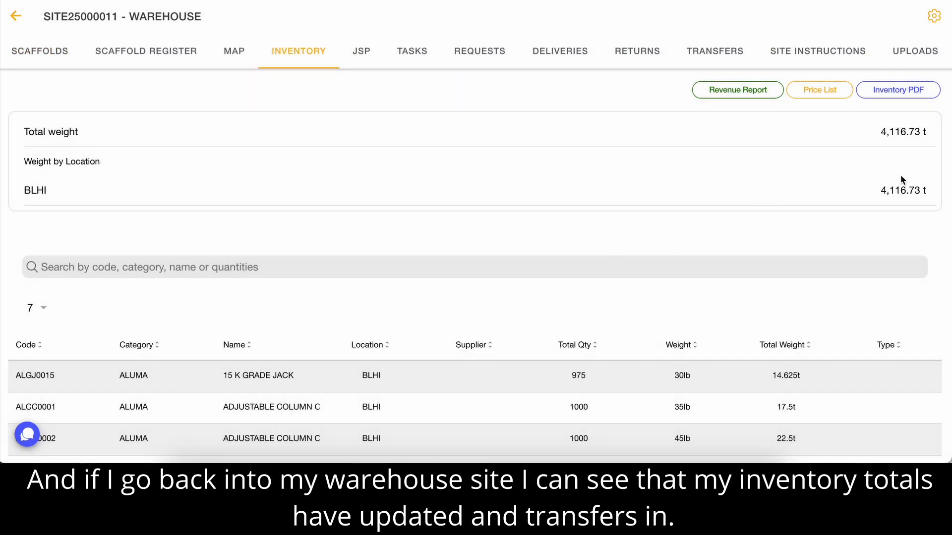
- Check WAREHOUSE's incoming transfers for the one sent from JOB Site, and return to the sites list
click(733, 48)
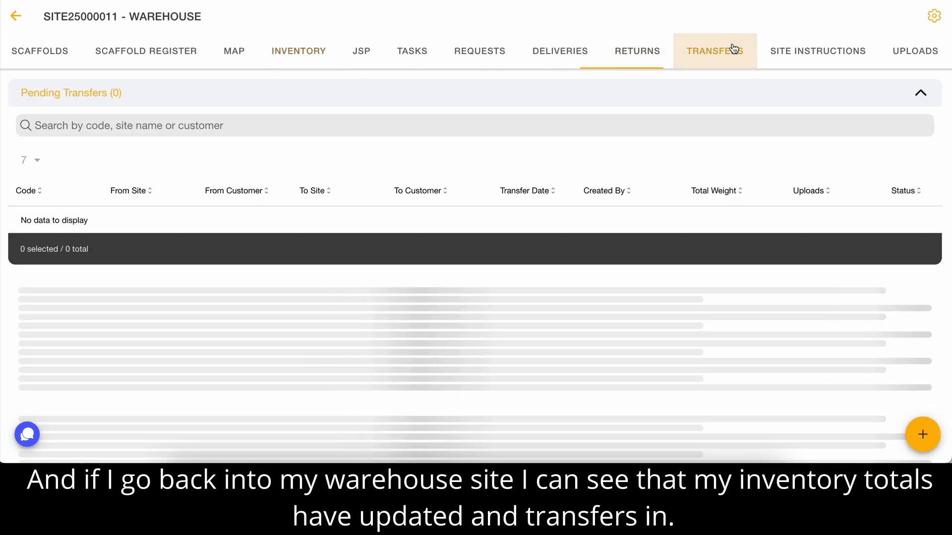
click(398, 299)
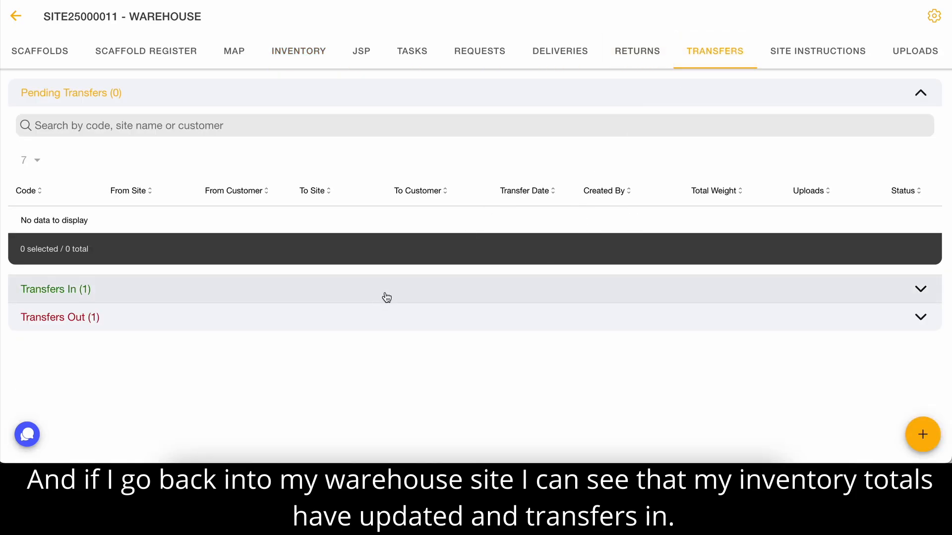
scroll(387, 297, down, 2)
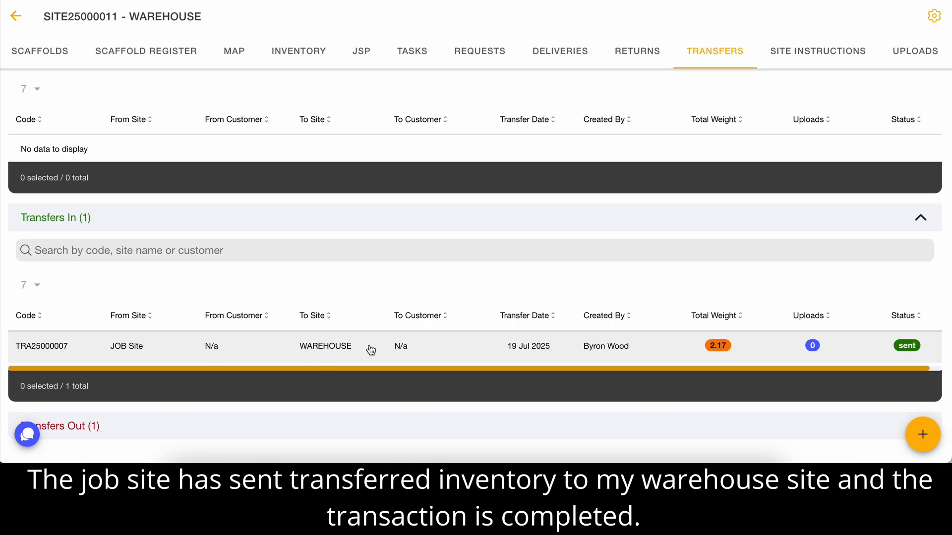
scroll(695, 355, down, 1)
scroll(695, 355, up, 2)
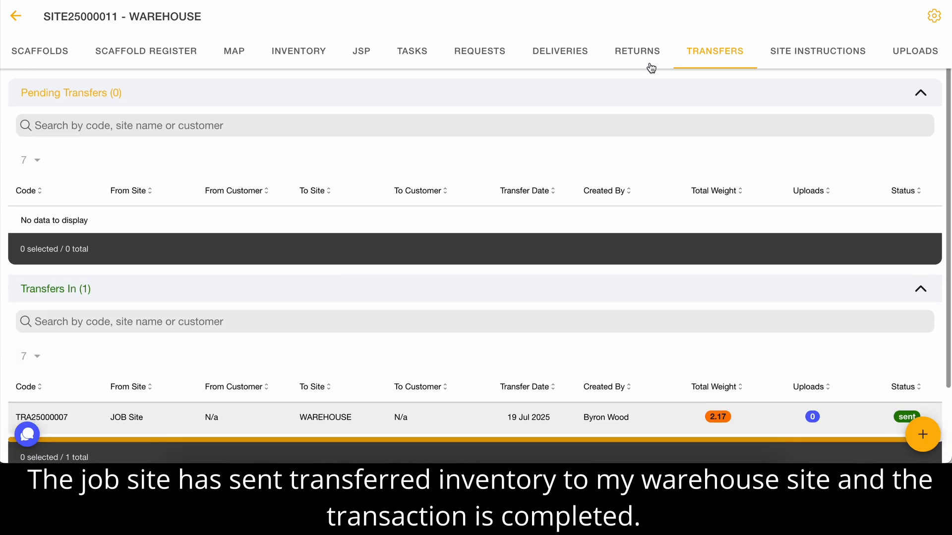
click(16, 17)
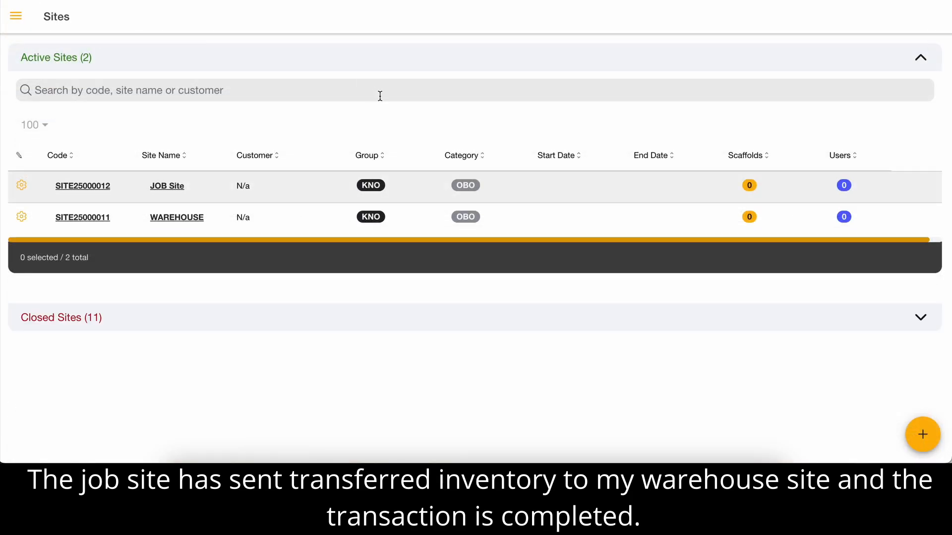